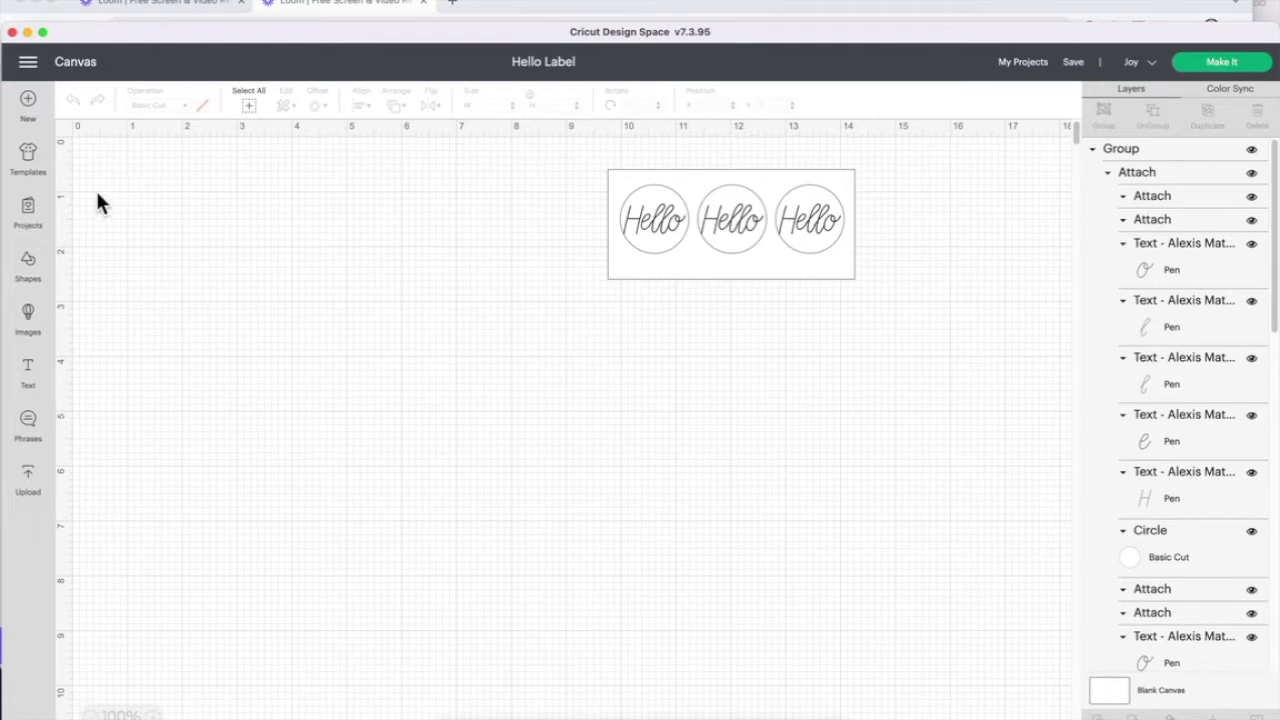
# Add a white square and move it down and to the right on the canvas
pyautogui.click(28, 265)
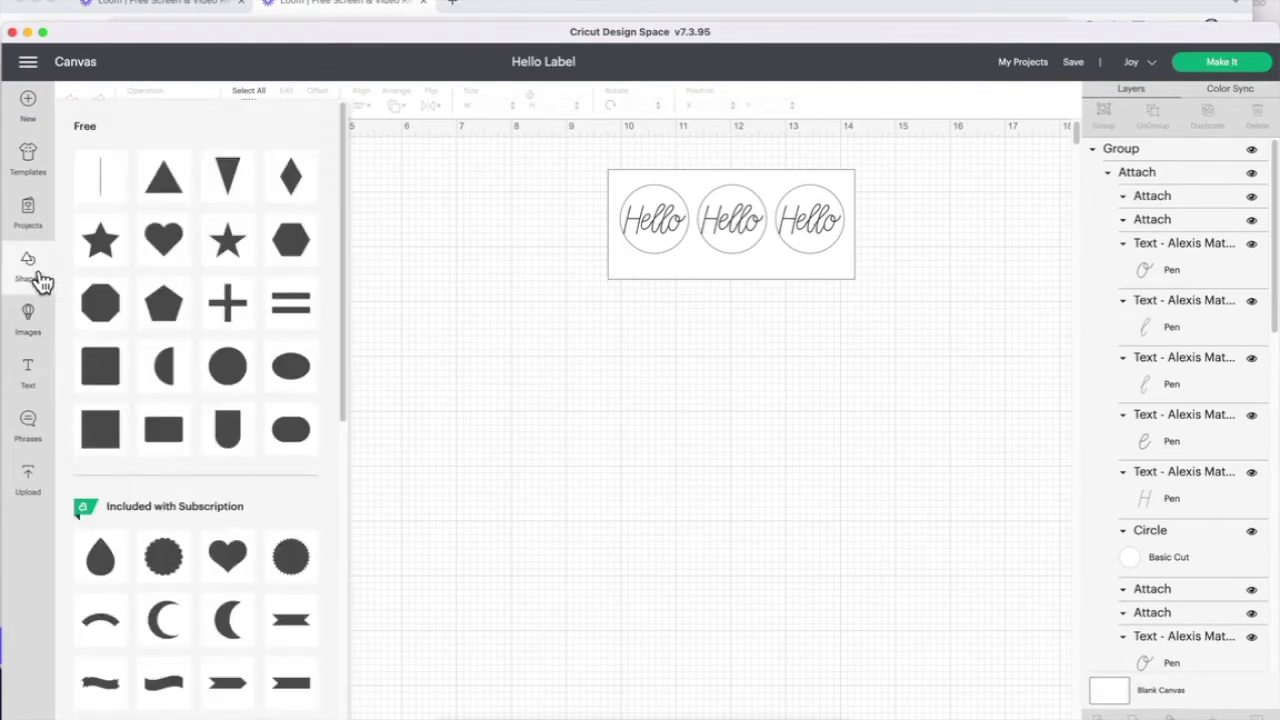
pyautogui.click(102, 432)
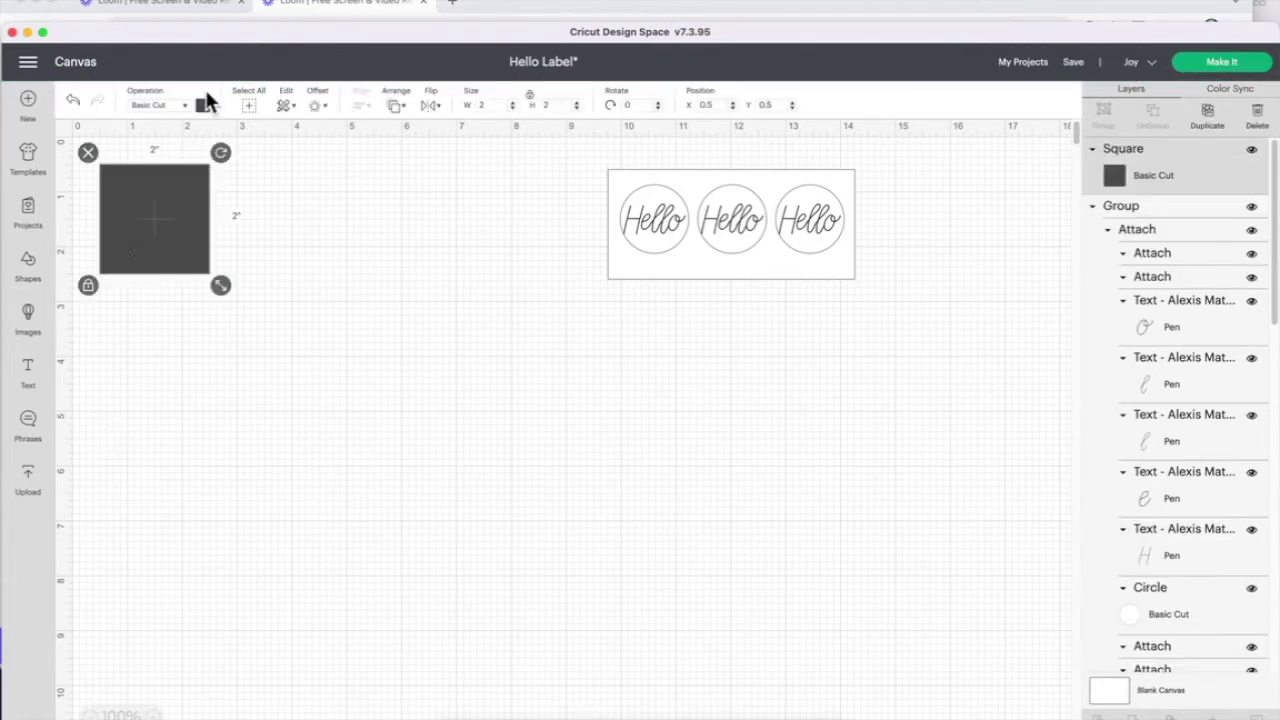
pyautogui.click(203, 106)
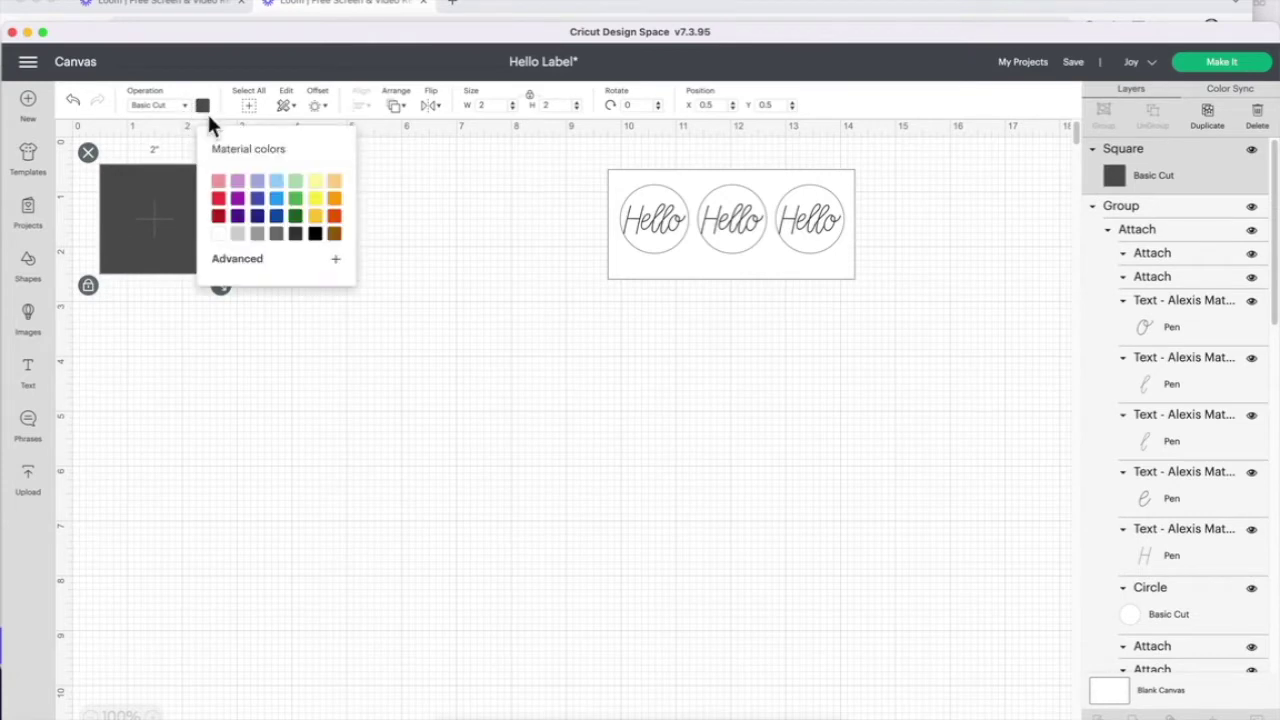
pyautogui.click(218, 233)
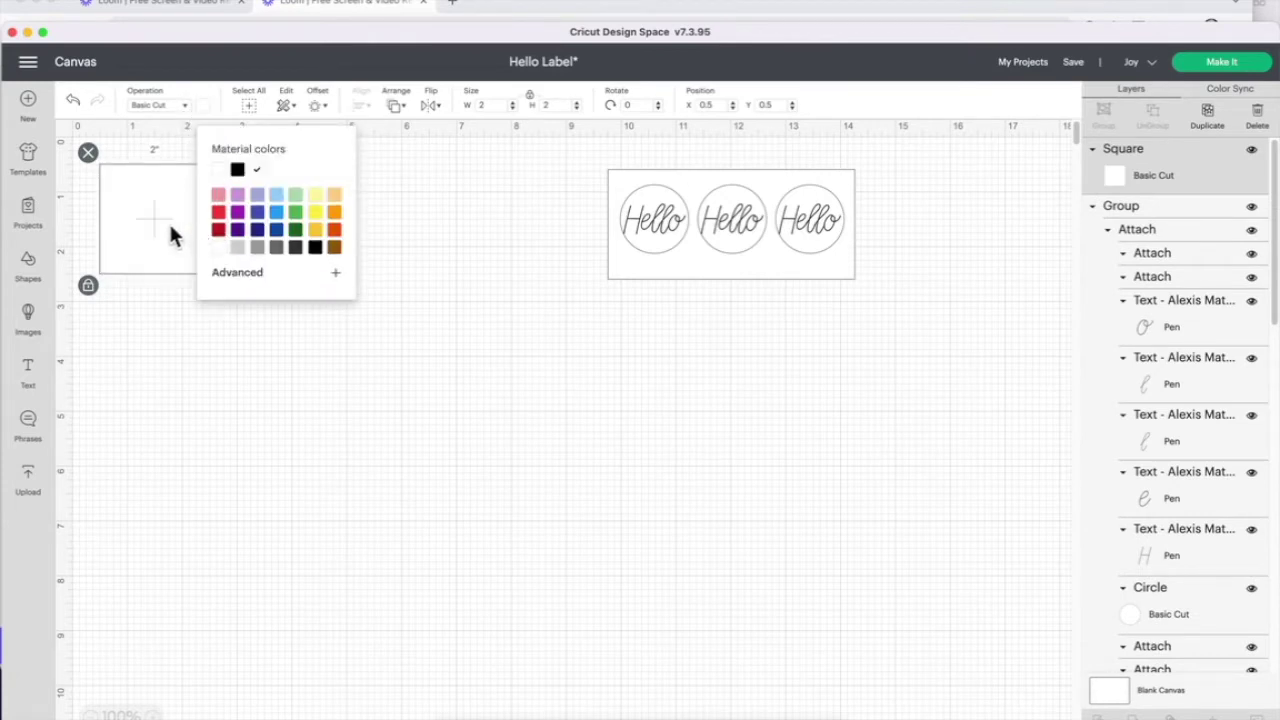
pyautogui.click(167, 228)
pyautogui.moveTo(167, 228); pyautogui.dragTo(310, 288)
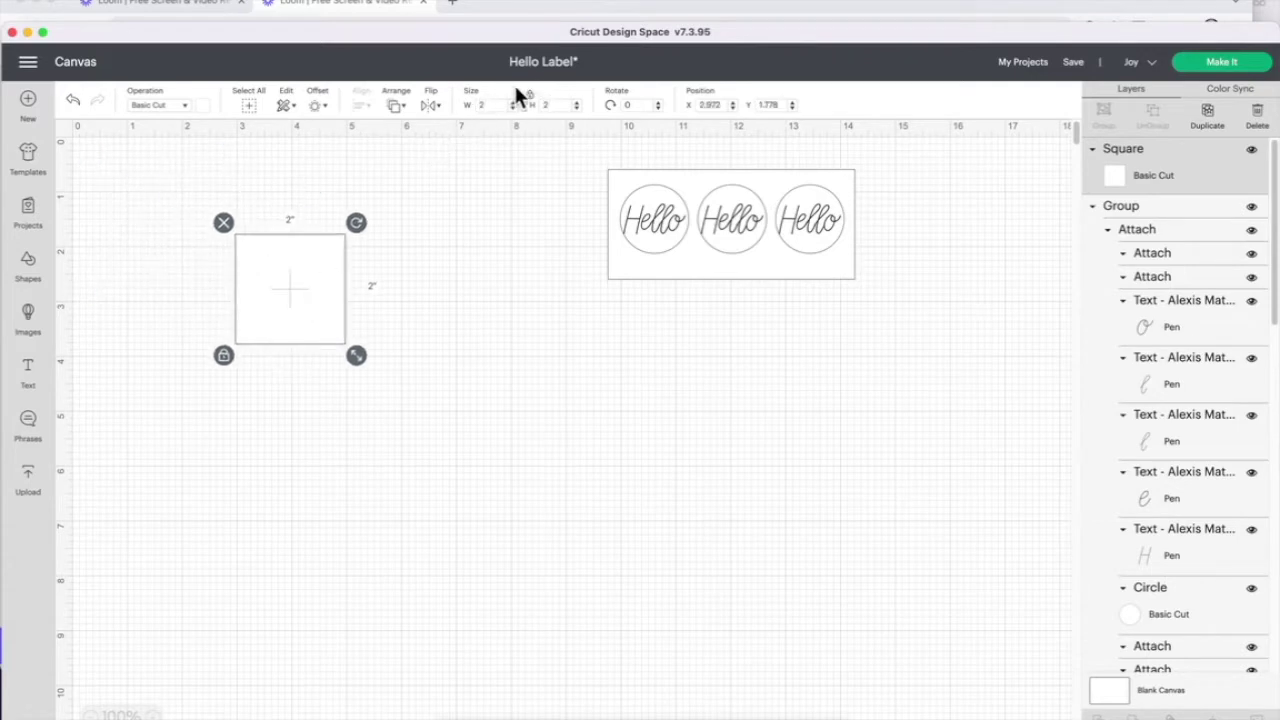
# Unlock proportions and set the width to 4.5 inches, making a 4.5 by 2 rectangle
pyautogui.click(222, 354)
pyautogui.click(483, 103)
pyautogui.write('4.5')
pyautogui.press('Tab')
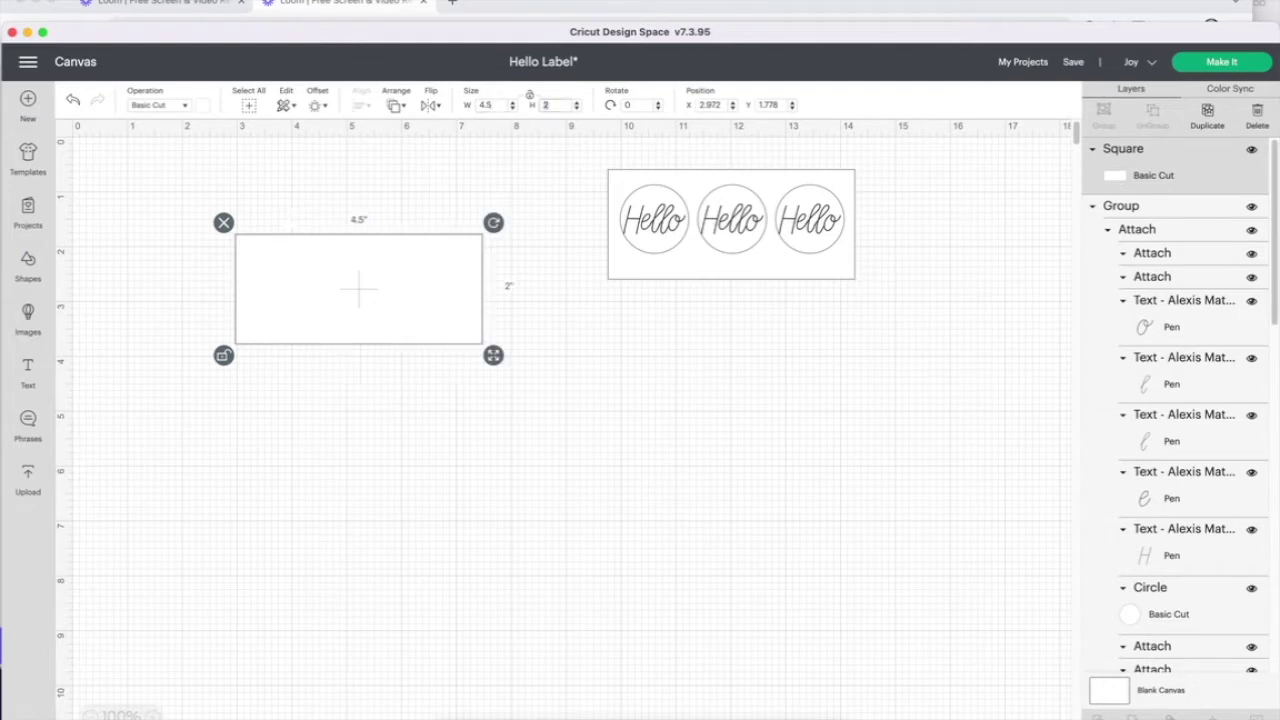
pyautogui.click(318, 357)
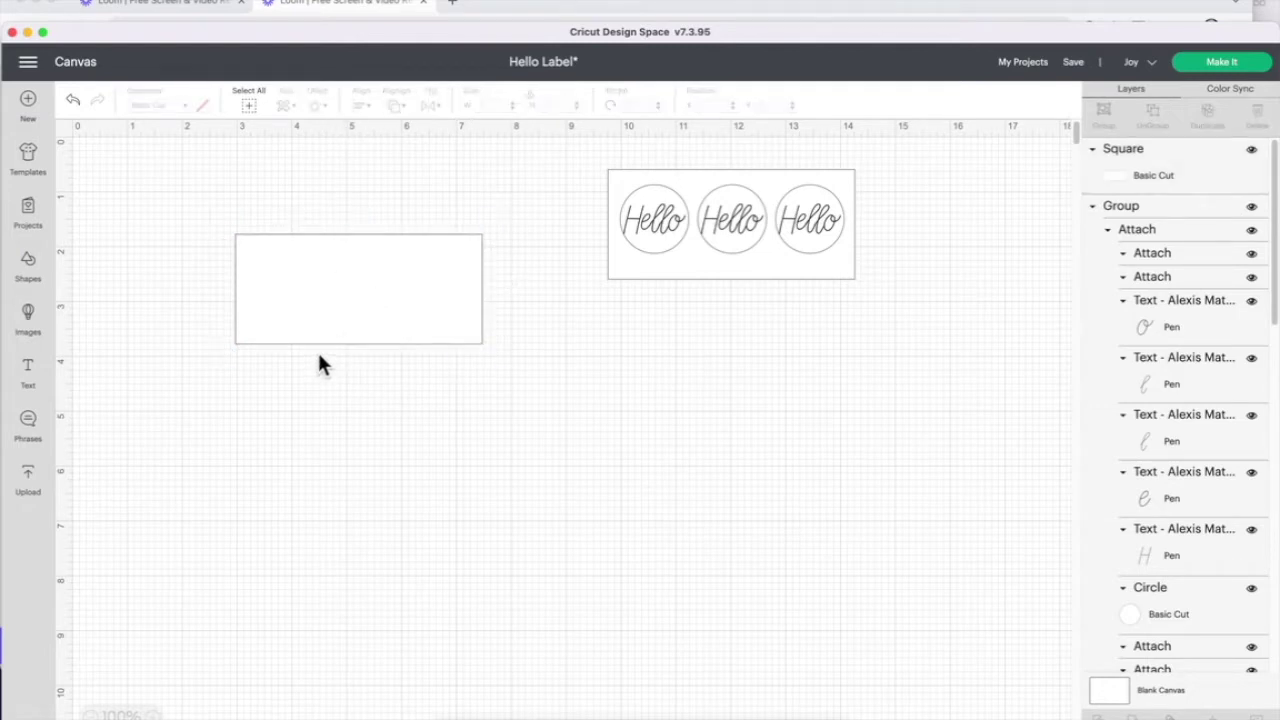
# Place a circle below the rectangle, size it to 1.25 inches and colour it white
pyautogui.click(27, 262)
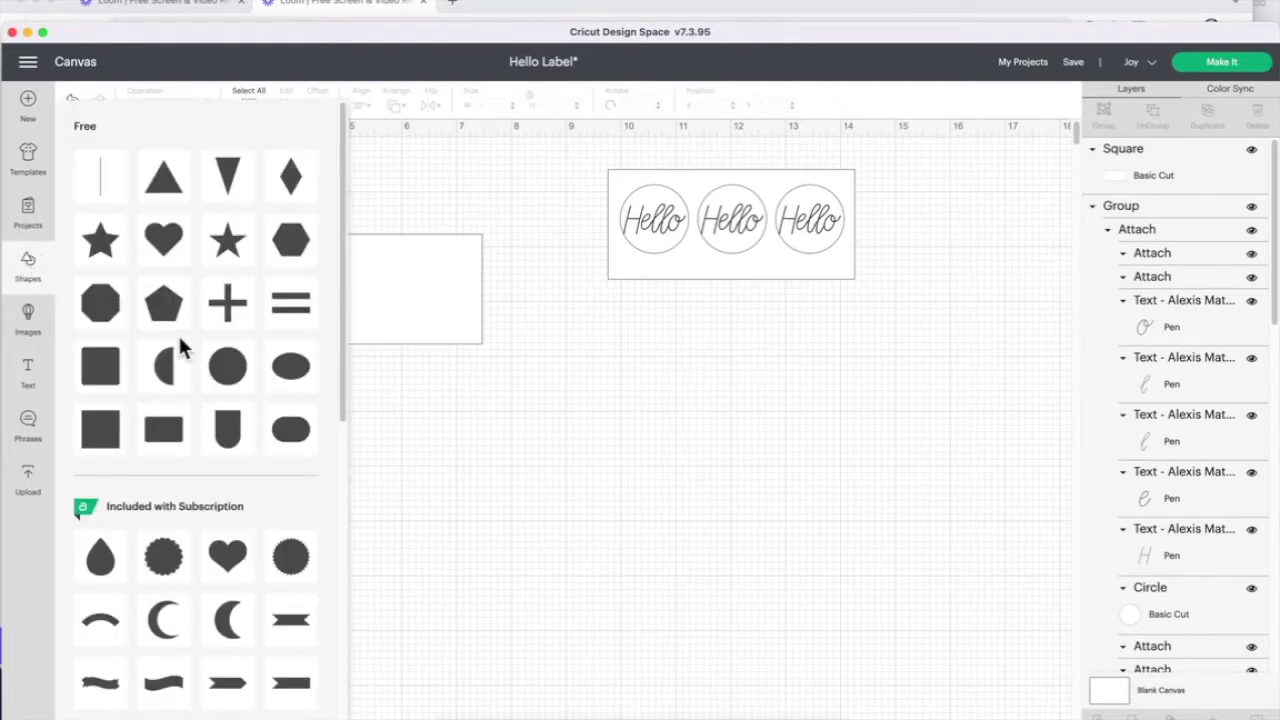
pyautogui.click(224, 368)
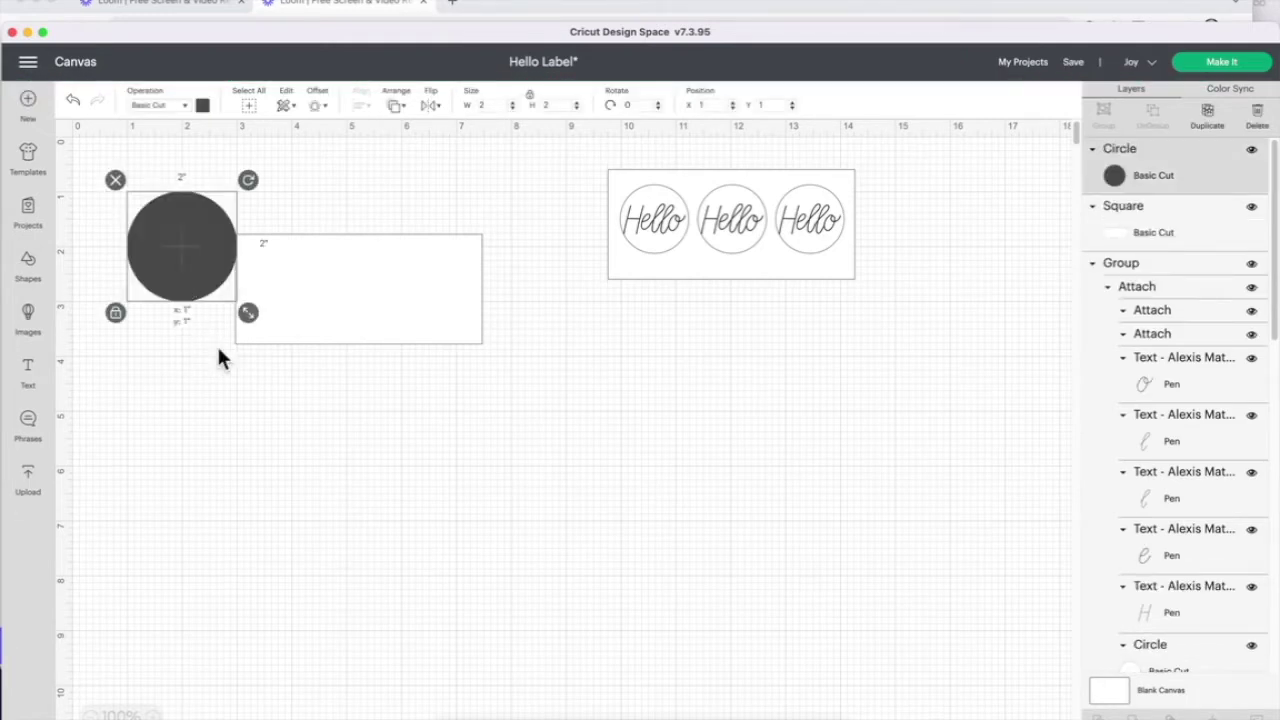
pyautogui.moveTo(187, 280); pyautogui.dragTo(306, 520)
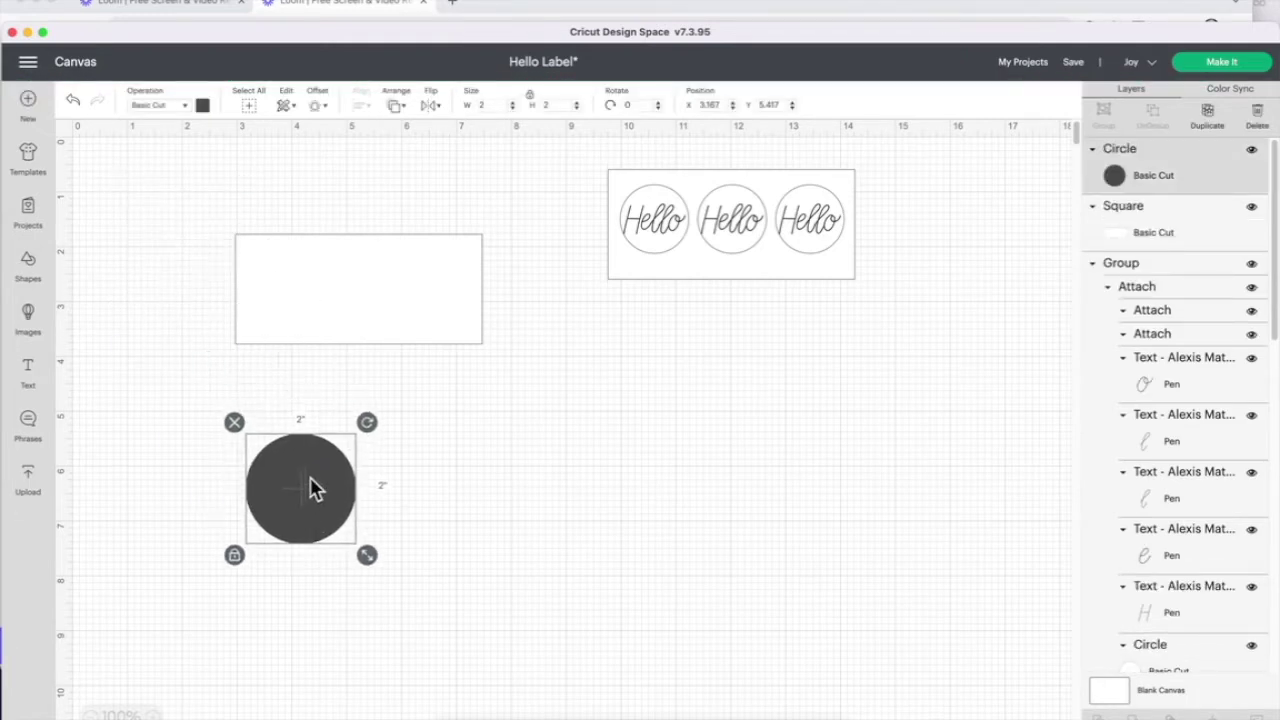
pyautogui.click(486, 104)
pyautogui.write('1.25')
pyautogui.press('Tab')
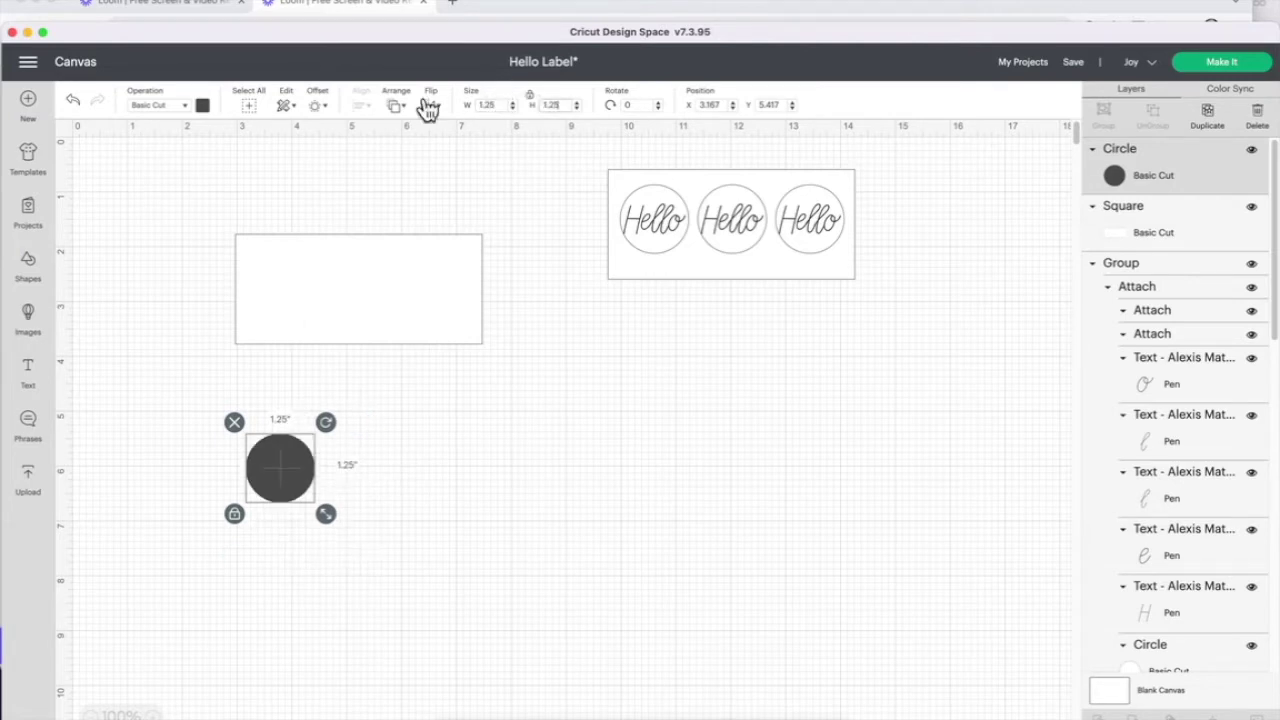
pyautogui.click(202, 105)
pyautogui.click(220, 178)
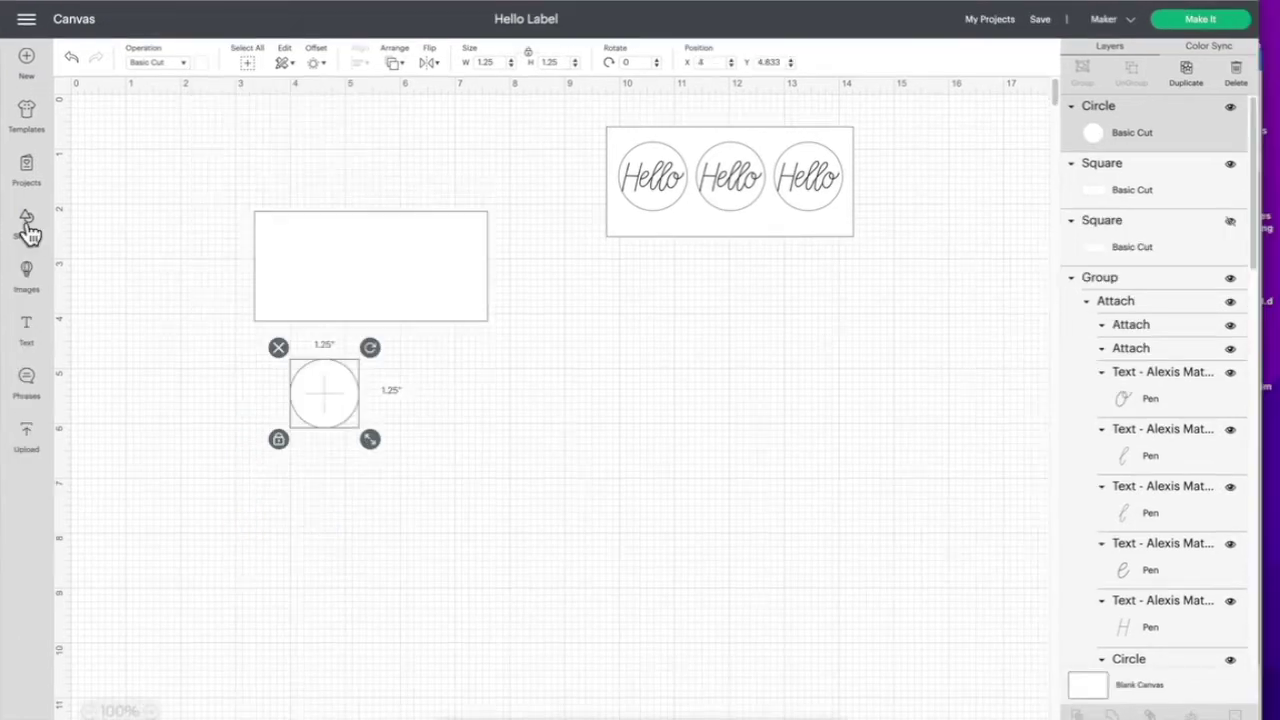
# Add a 'Hello' text box right of the circle and switch it to the Writing style
pyautogui.click(28, 330)
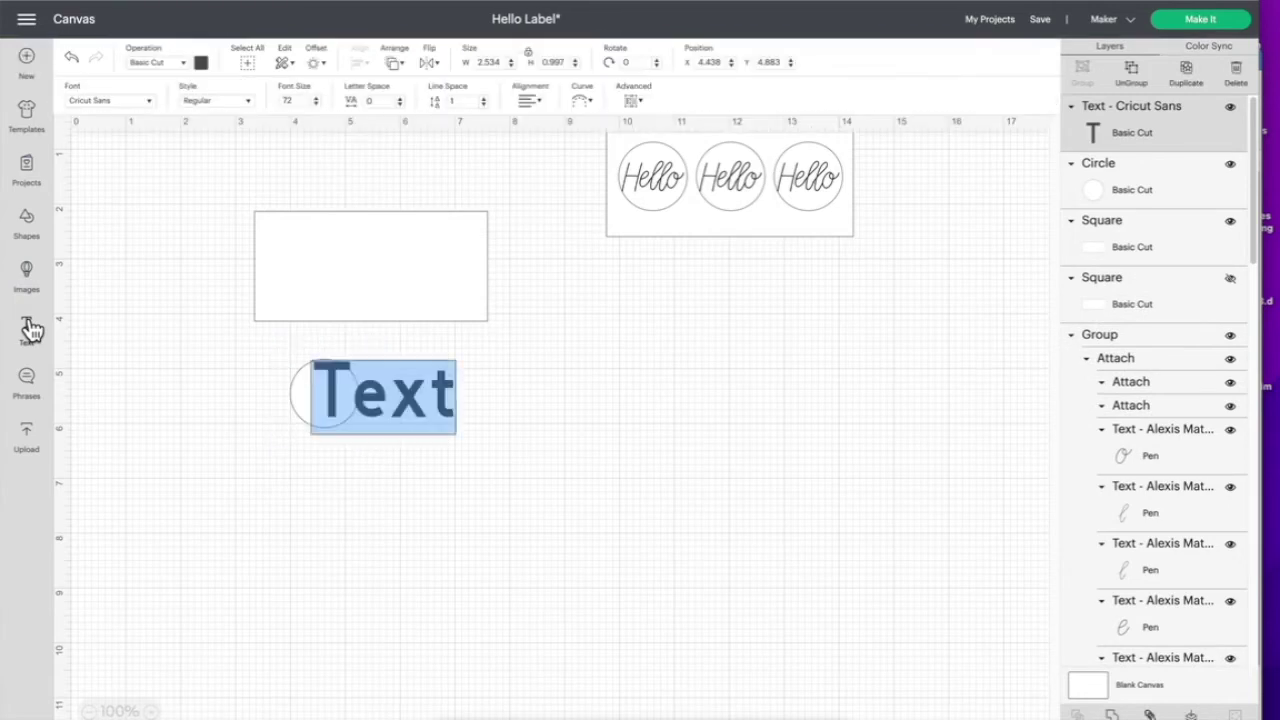
pyautogui.press('BackSpace')
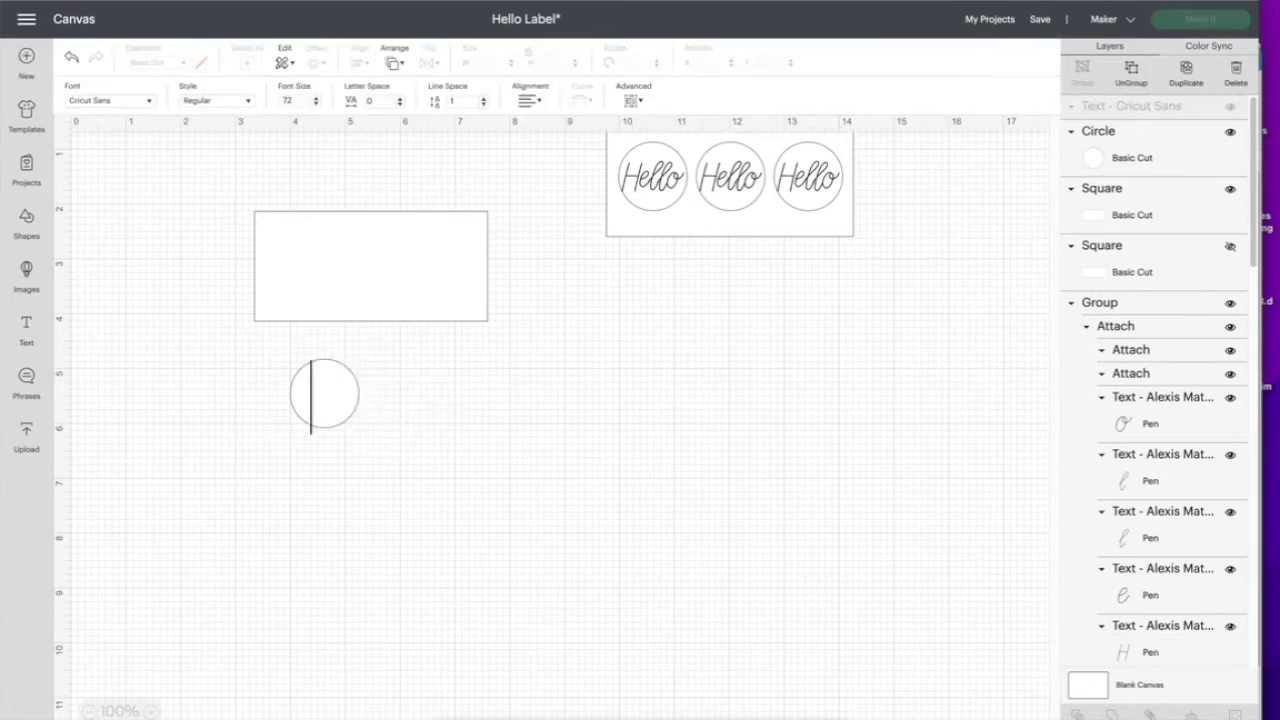
pyautogui.write('He')
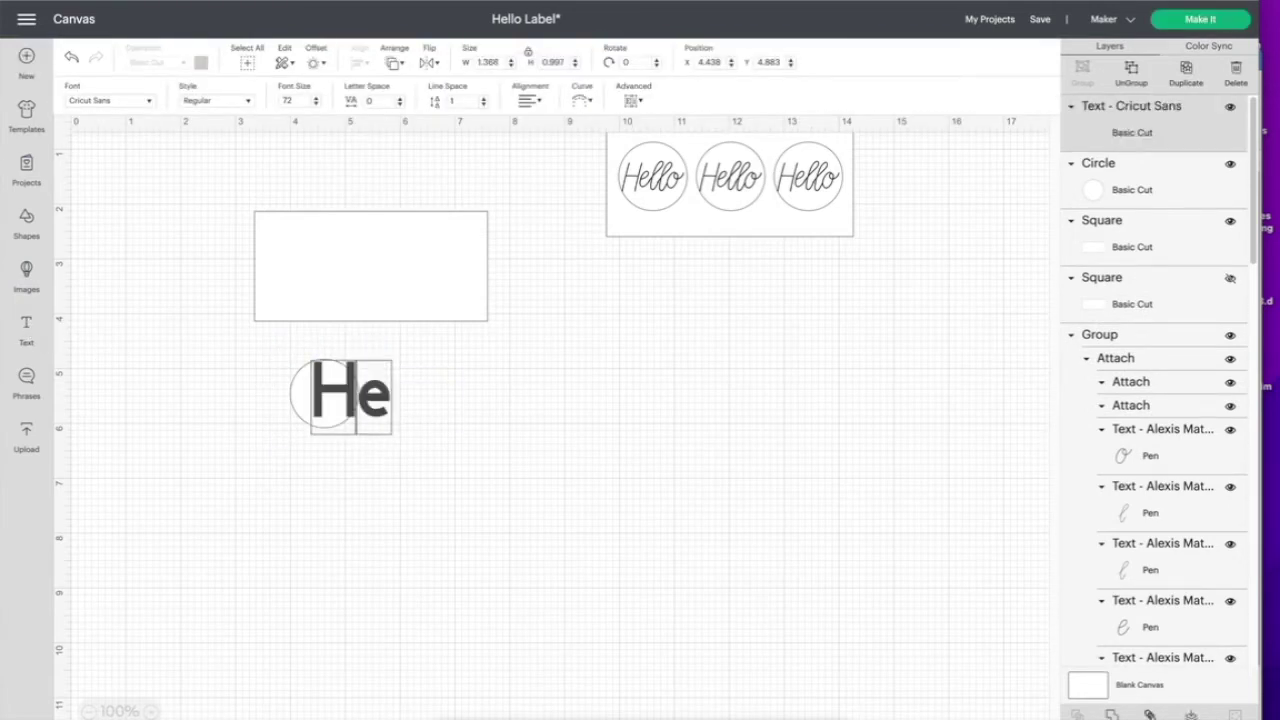
pyautogui.write('llo')
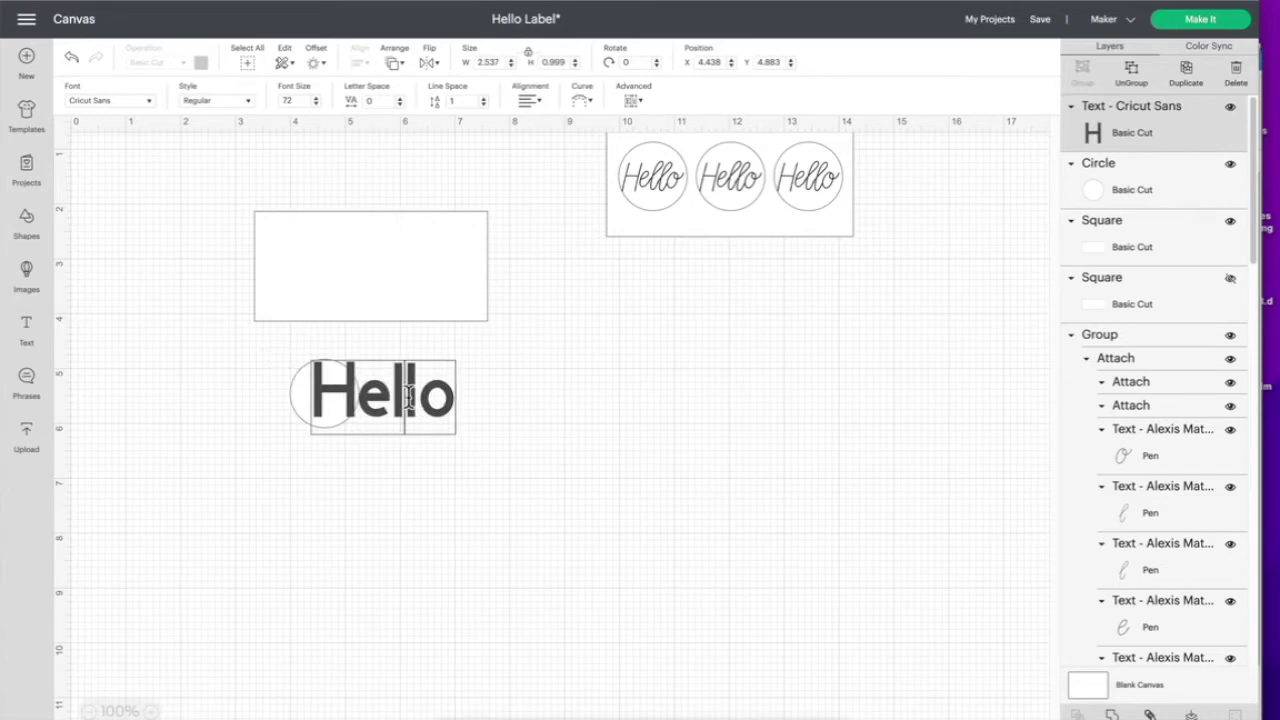
pyautogui.click(506, 423)
pyautogui.moveTo(417, 409); pyautogui.dragTo(550, 420)
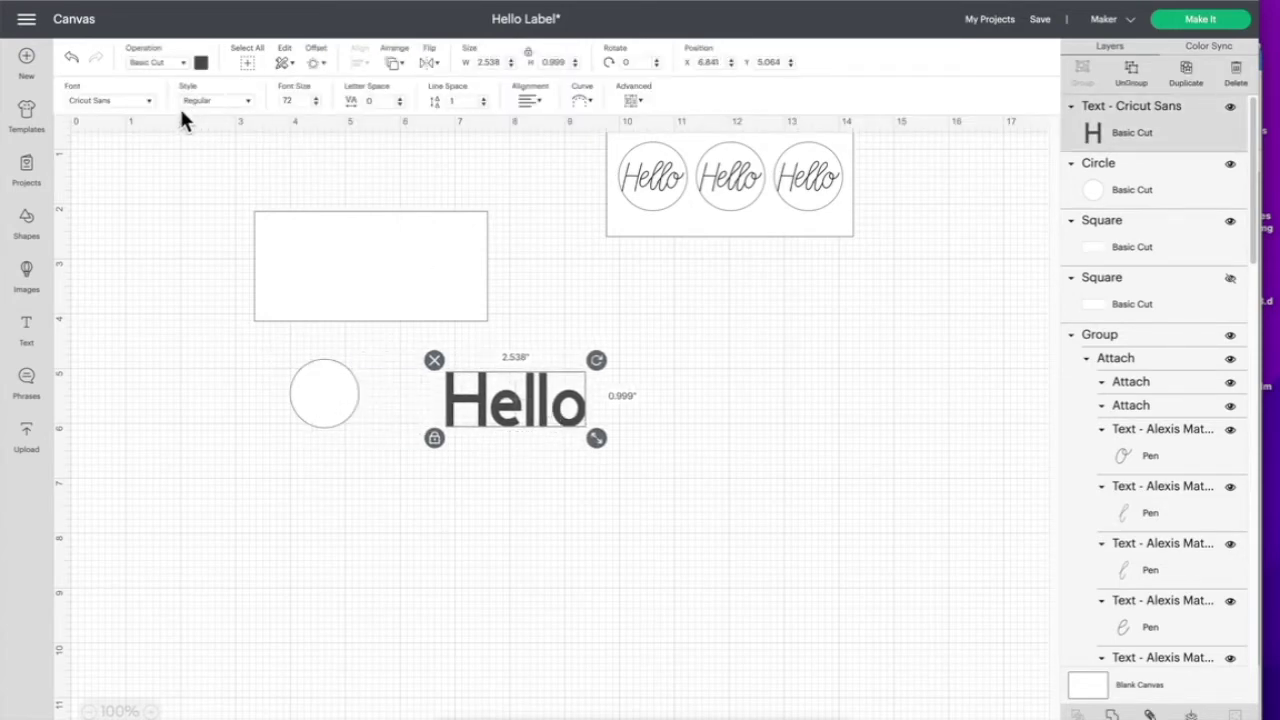
pyautogui.click(247, 103)
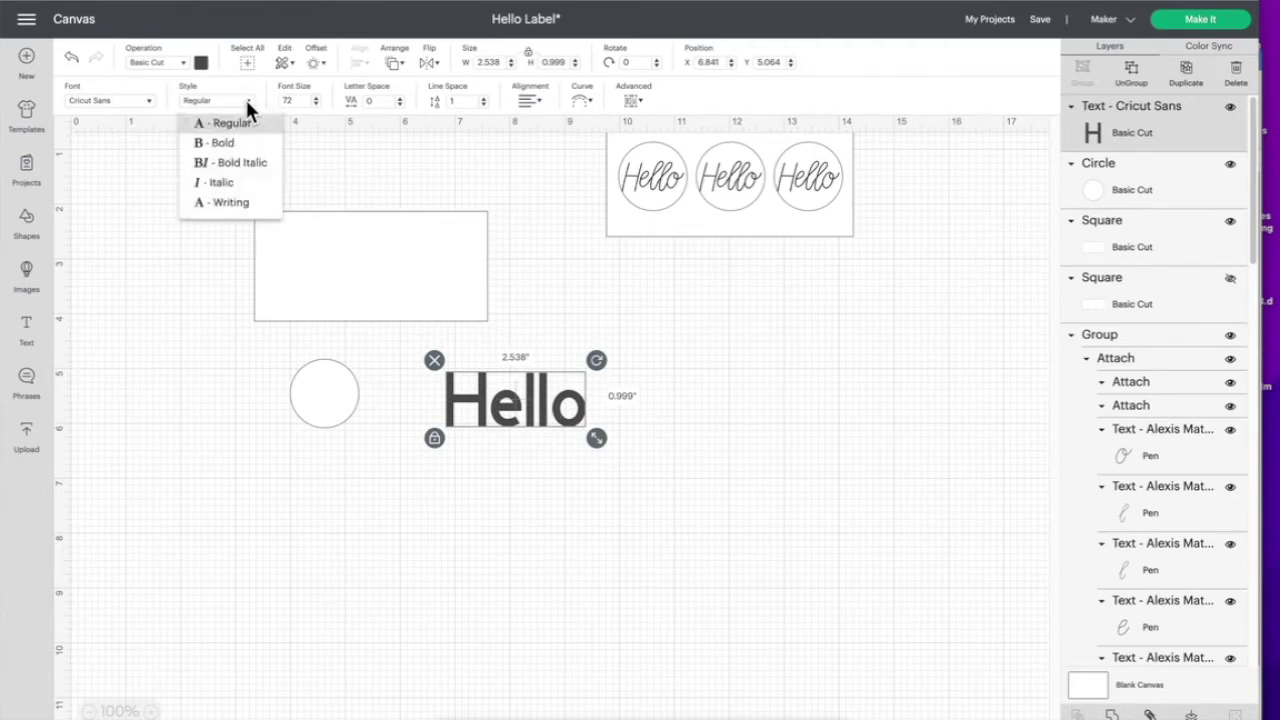
pyautogui.click(228, 204)
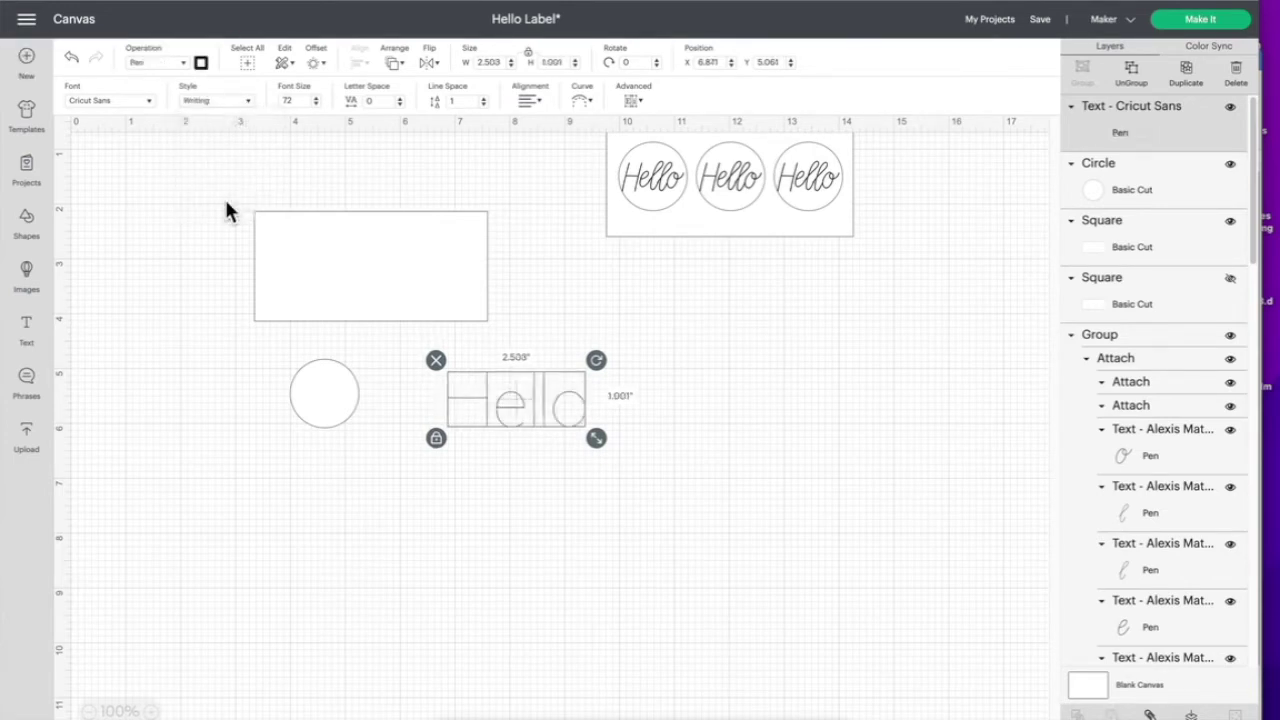
# Set Hello's font to Alexis Mattox and its letter spacing to -0.2
pyautogui.click(145, 101)
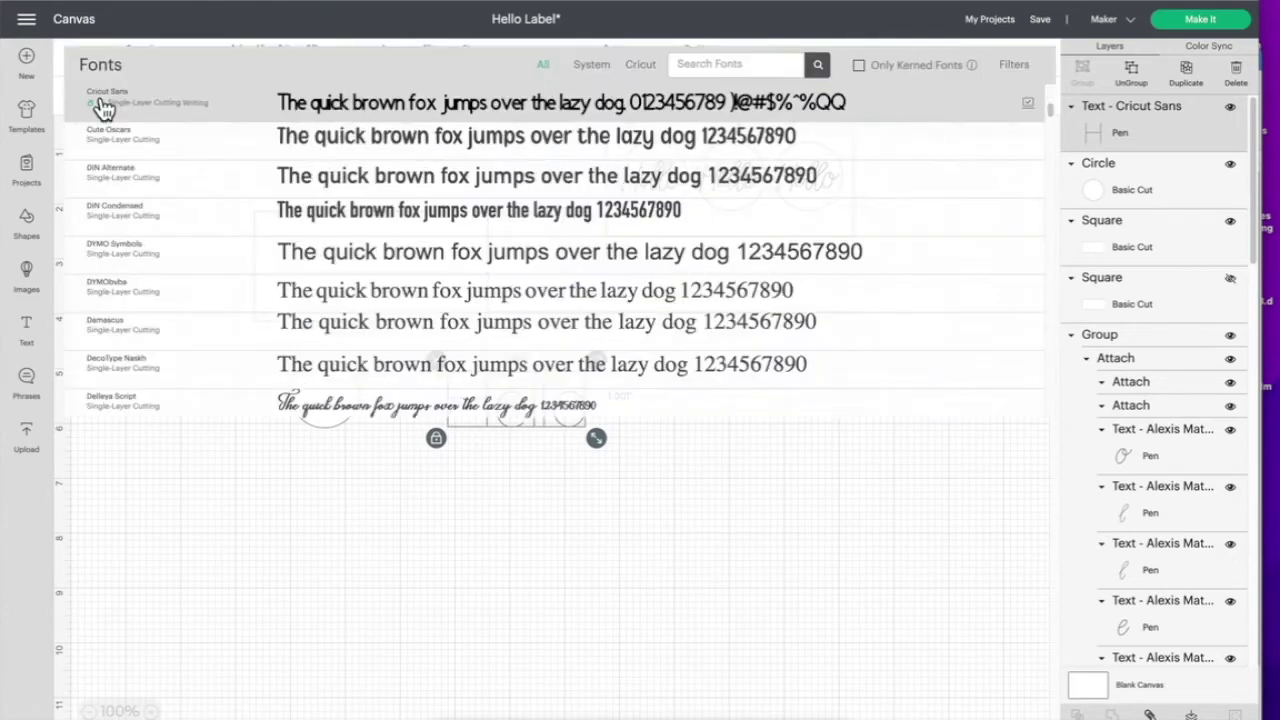
pyautogui.click(730, 57)
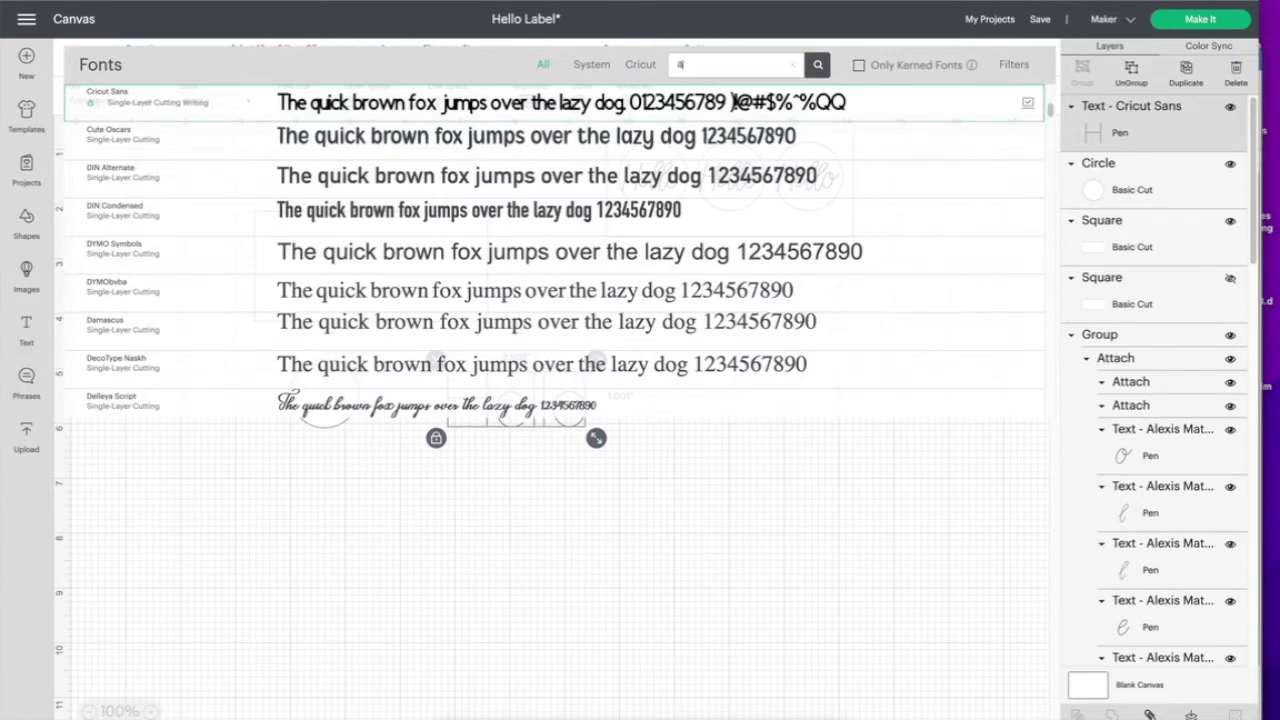
pyautogui.write('alexis')
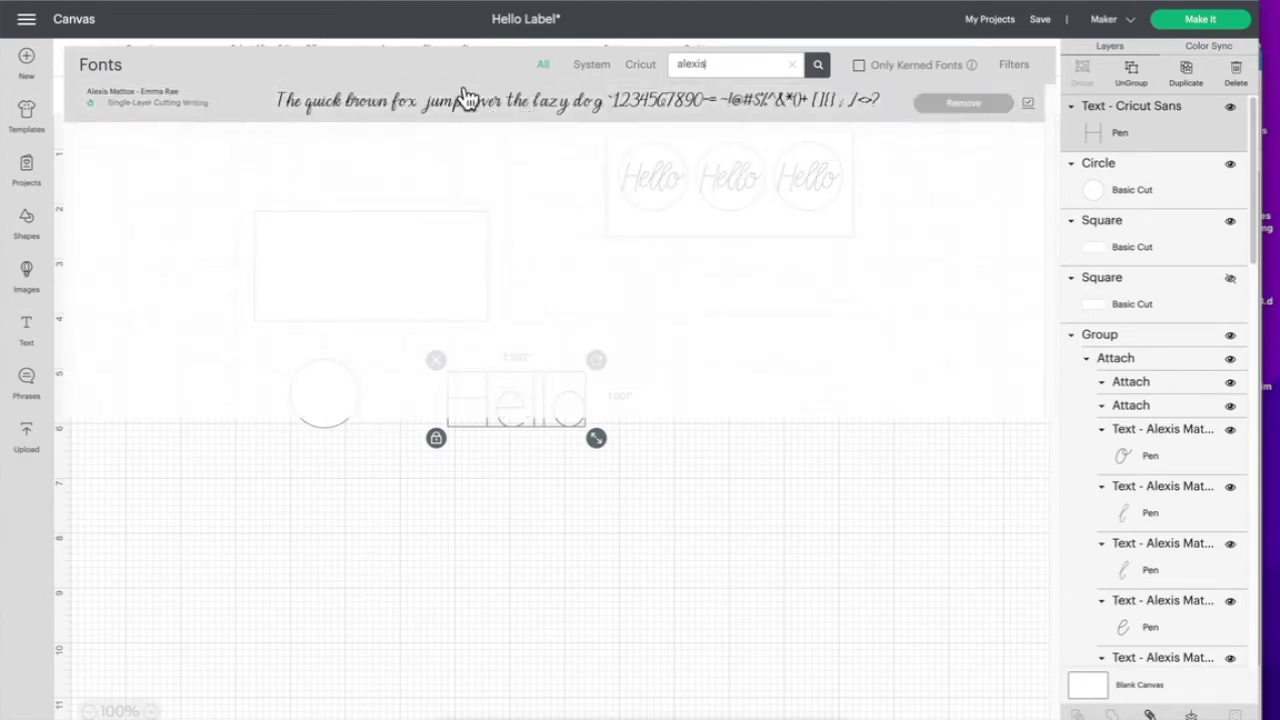
pyautogui.click(494, 100)
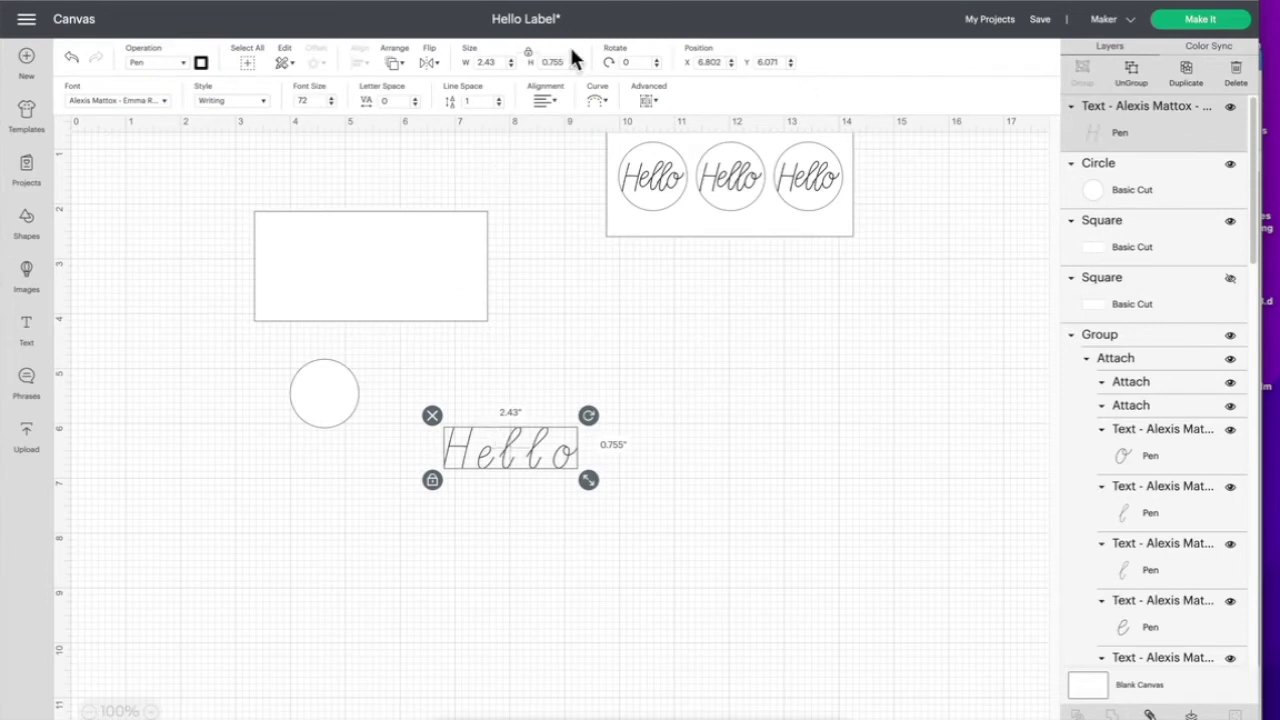
pyautogui.click(414, 104)
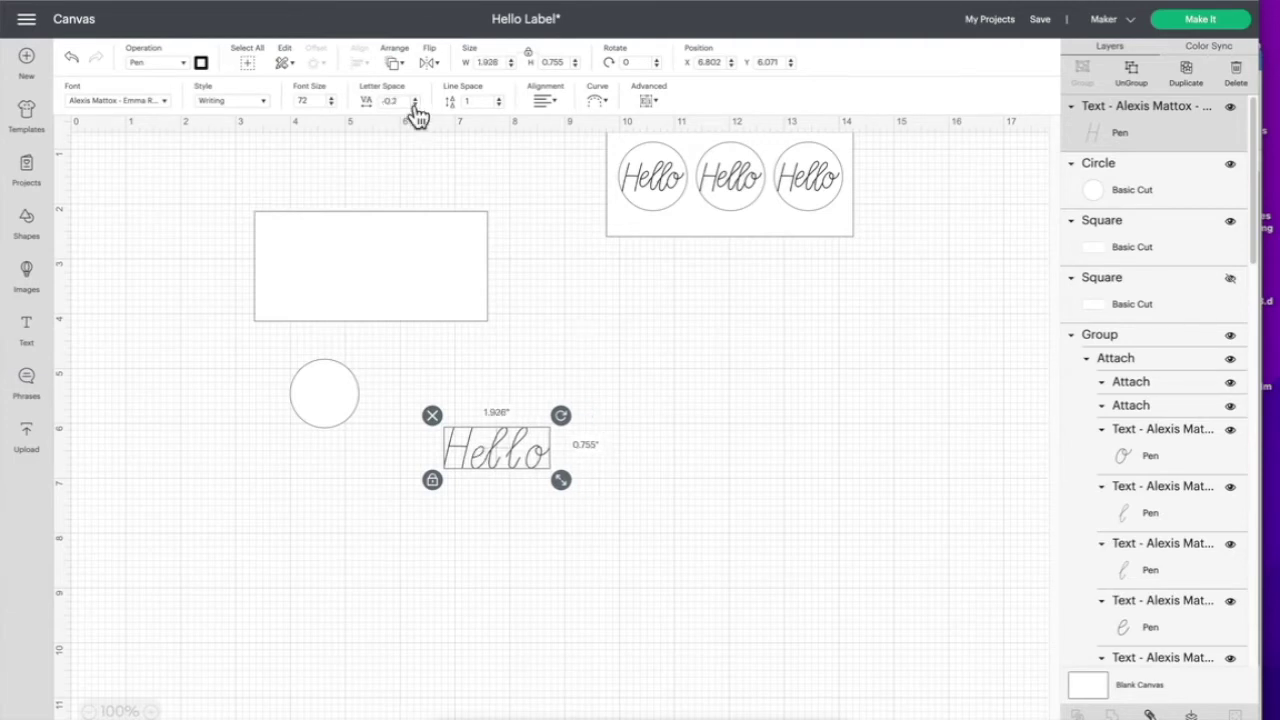
# Ungroup Hello into separate letters and nudge the second l into position
pyautogui.click(1132, 86)
pyautogui.click(722, 382)
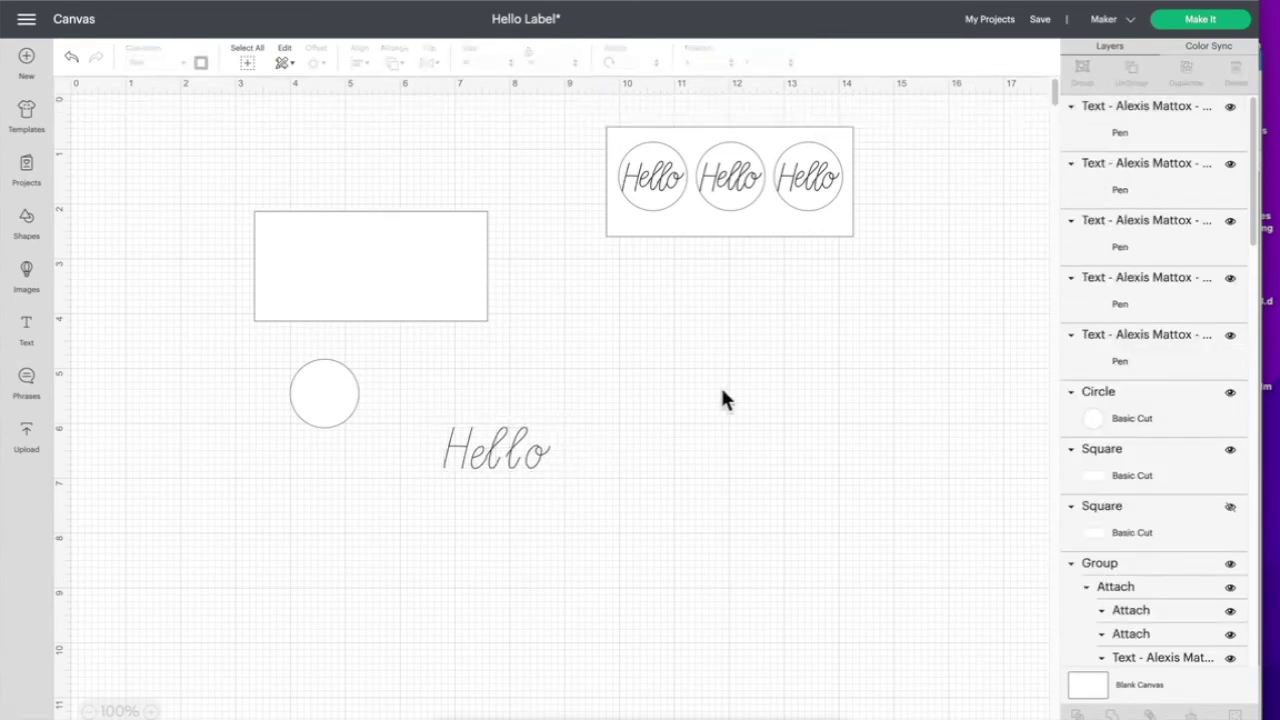
pyautogui.click(493, 441)
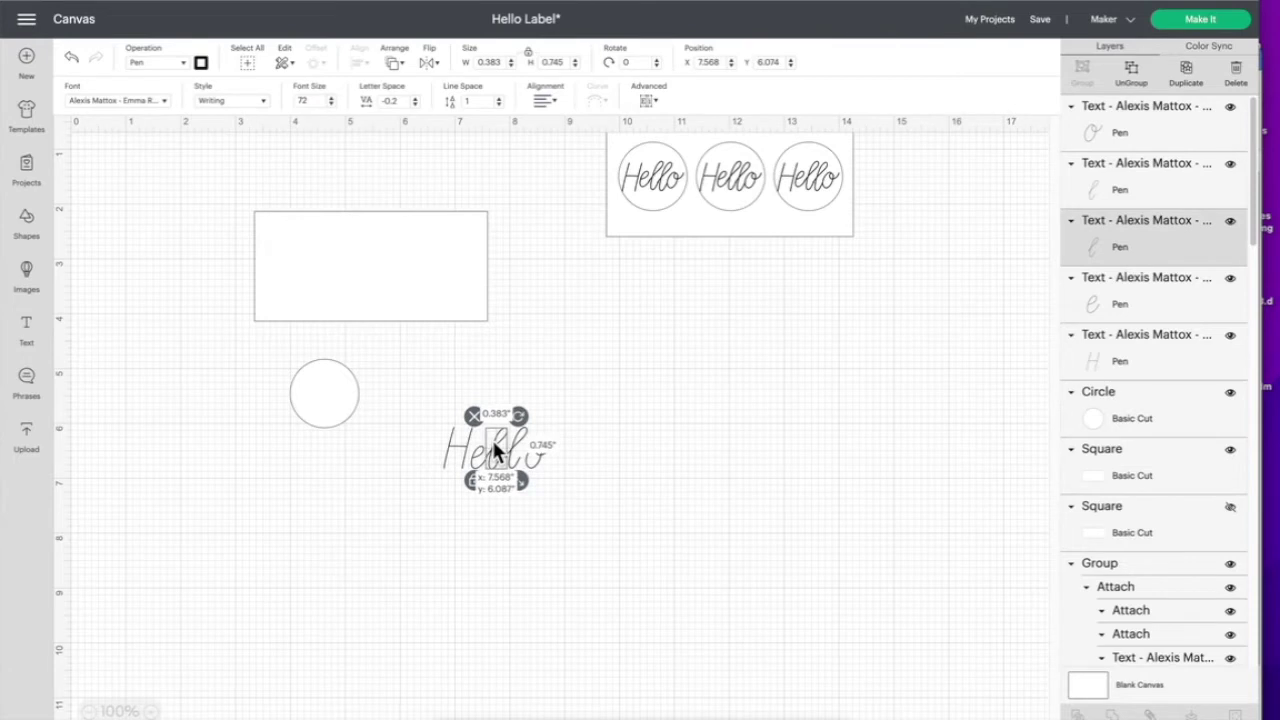
pyautogui.click(636, 486)
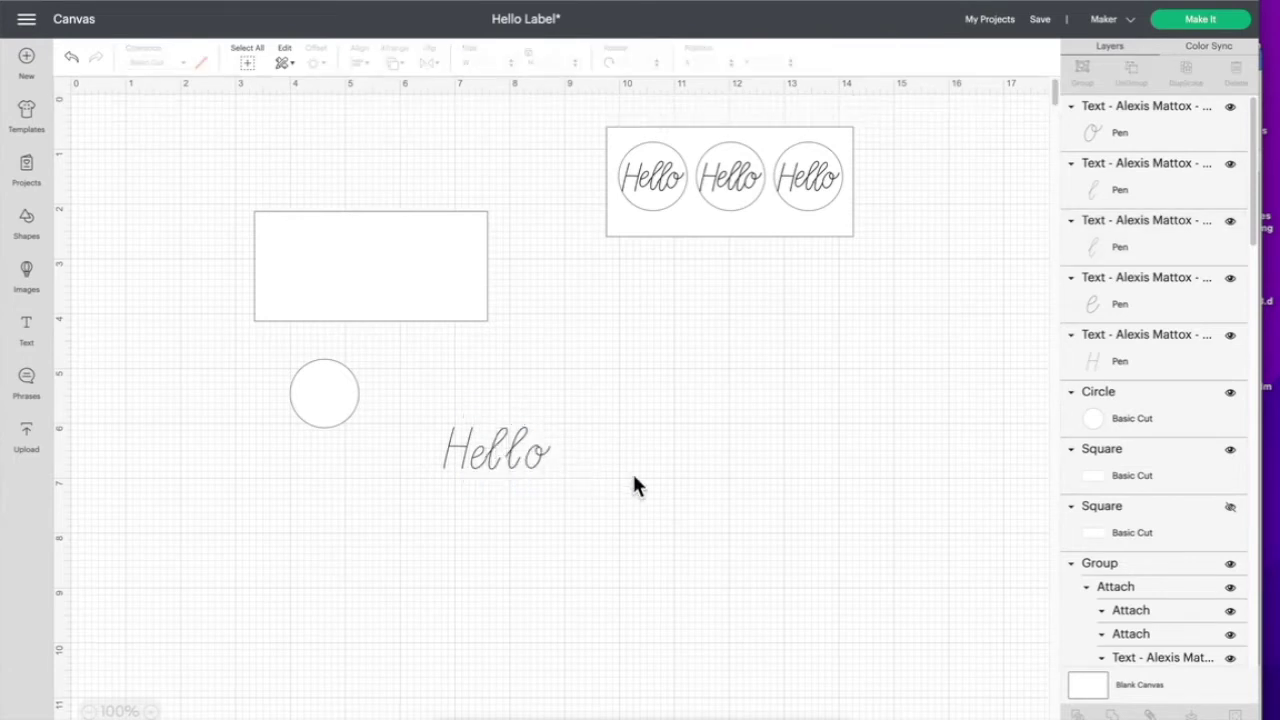
pyautogui.click(498, 441)
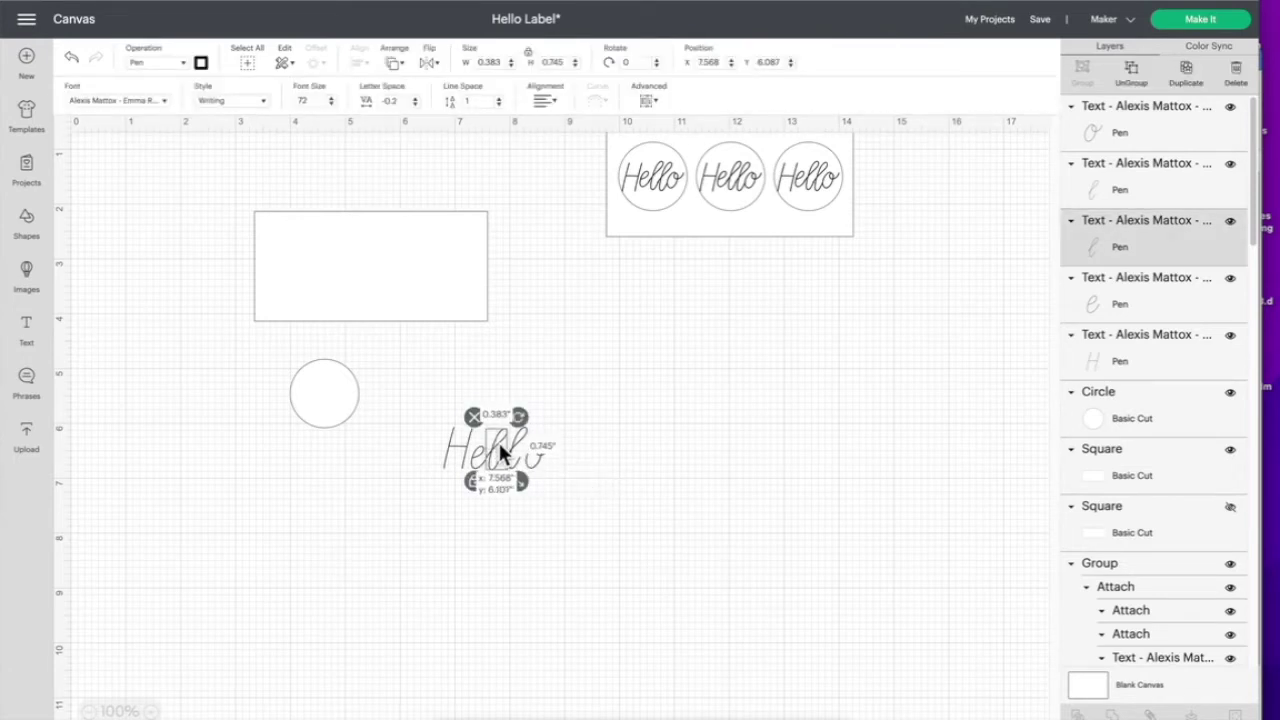
pyautogui.click(641, 473)
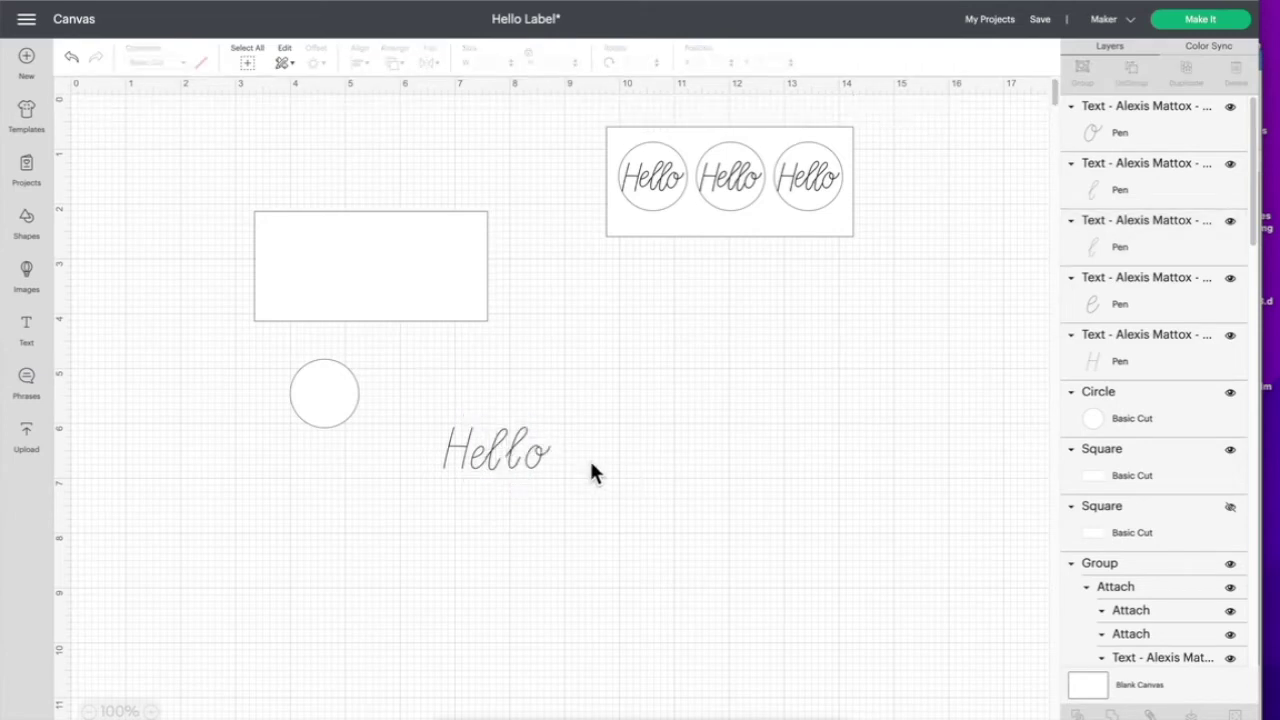
pyautogui.click(511, 445)
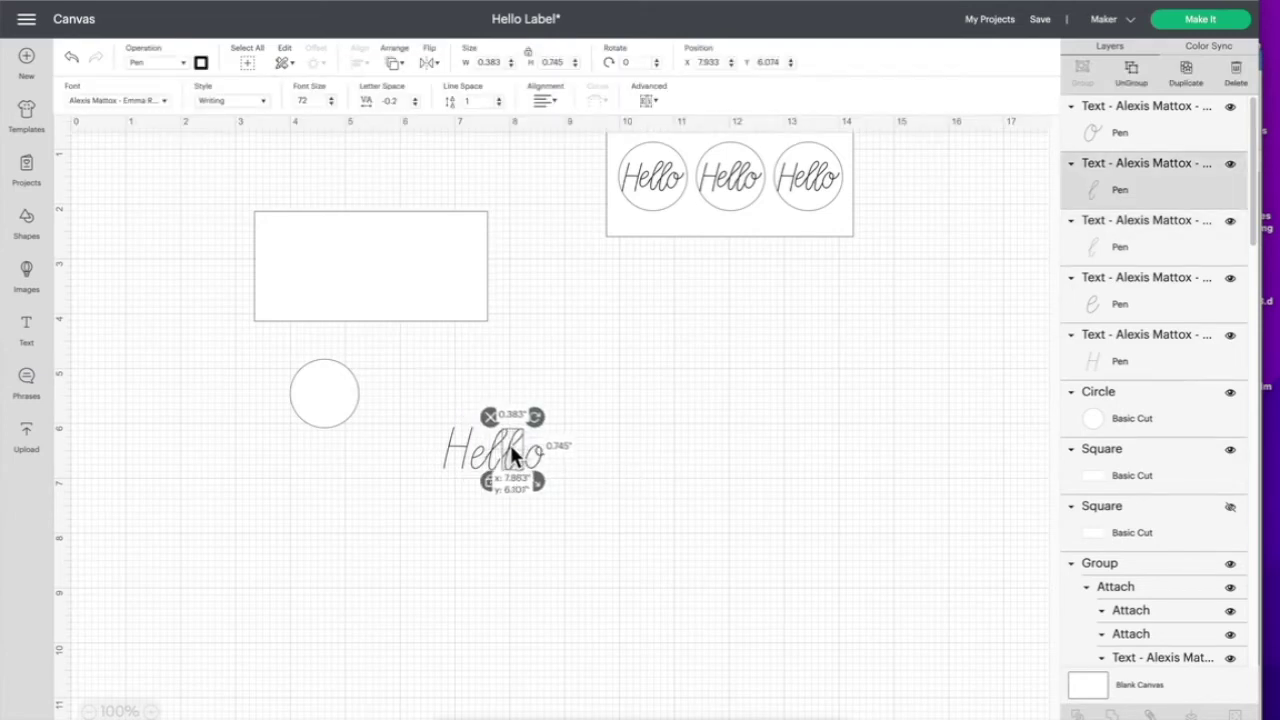
pyautogui.press('Right')
pyautogui.press('Right')
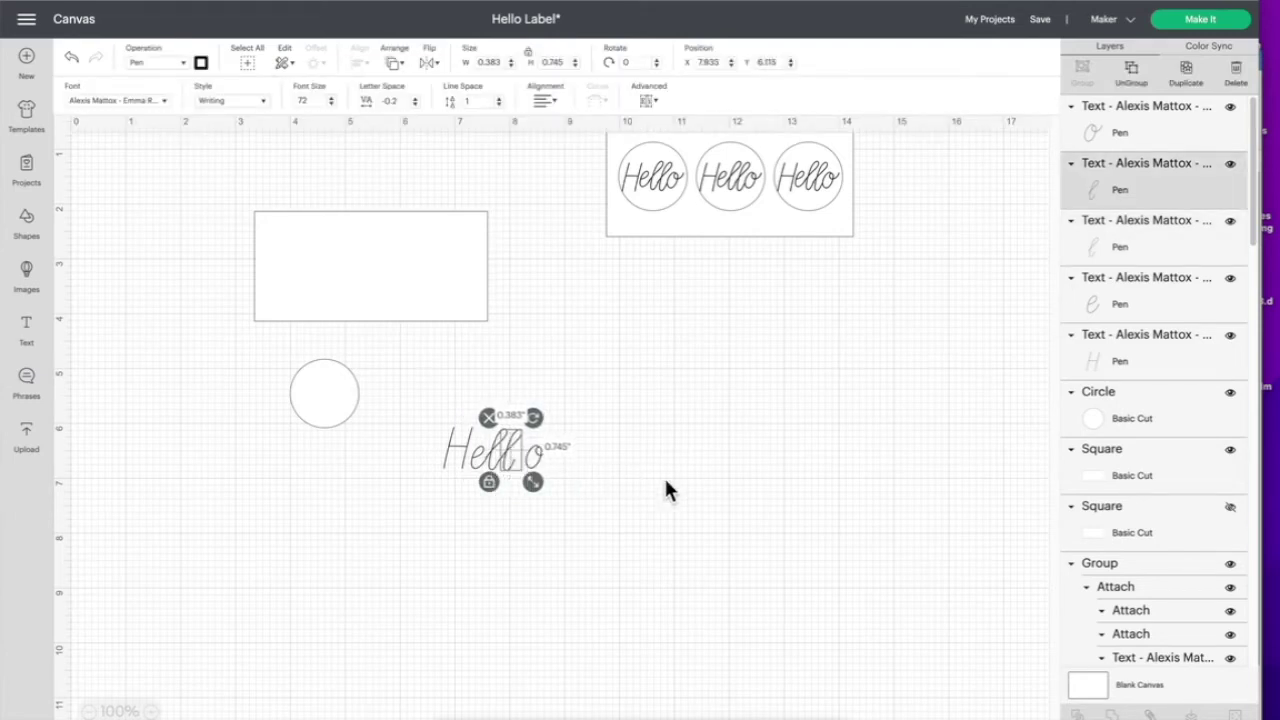
pyautogui.click(667, 483)
pyautogui.click(510, 447)
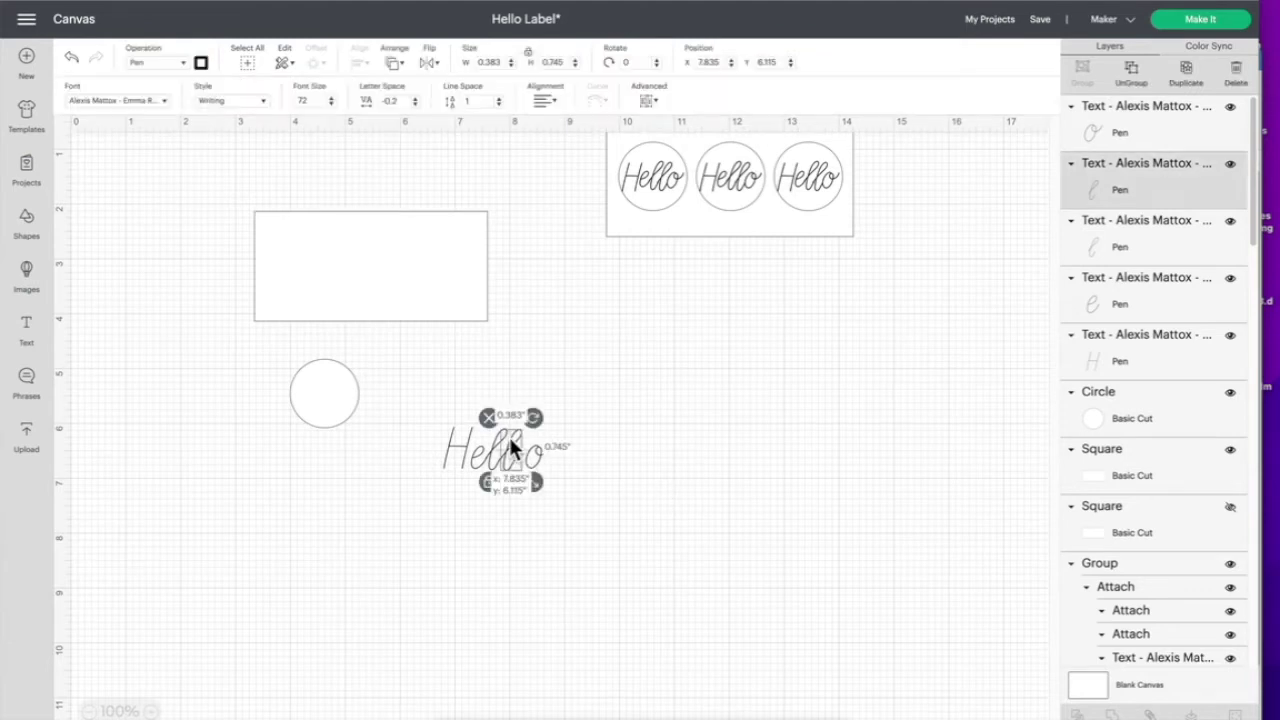
pyautogui.moveTo(510, 447)
pyautogui.mouseDown()
pyautogui.moveTo(539, 455)
pyautogui.moveTo(527, 456)
pyautogui.mouseUp()
pyautogui.click(670, 477)
# Nudge the H closer to 'ello', then select all five letters together
pyautogui.click(857, 562)
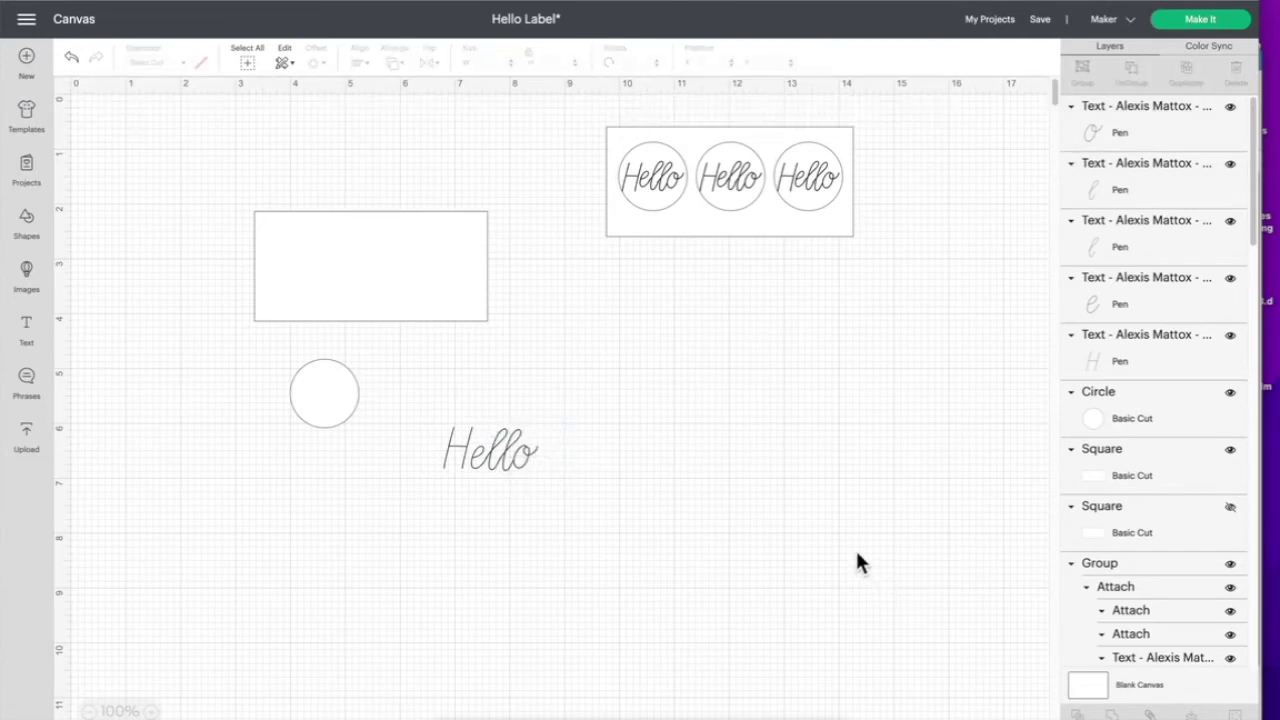
pyautogui.click(456, 449)
pyautogui.moveTo(456, 449); pyautogui.dragTo(458, 455)
pyautogui.click(728, 493)
pyautogui.moveTo(402, 434); pyautogui.dragTo(690, 500)
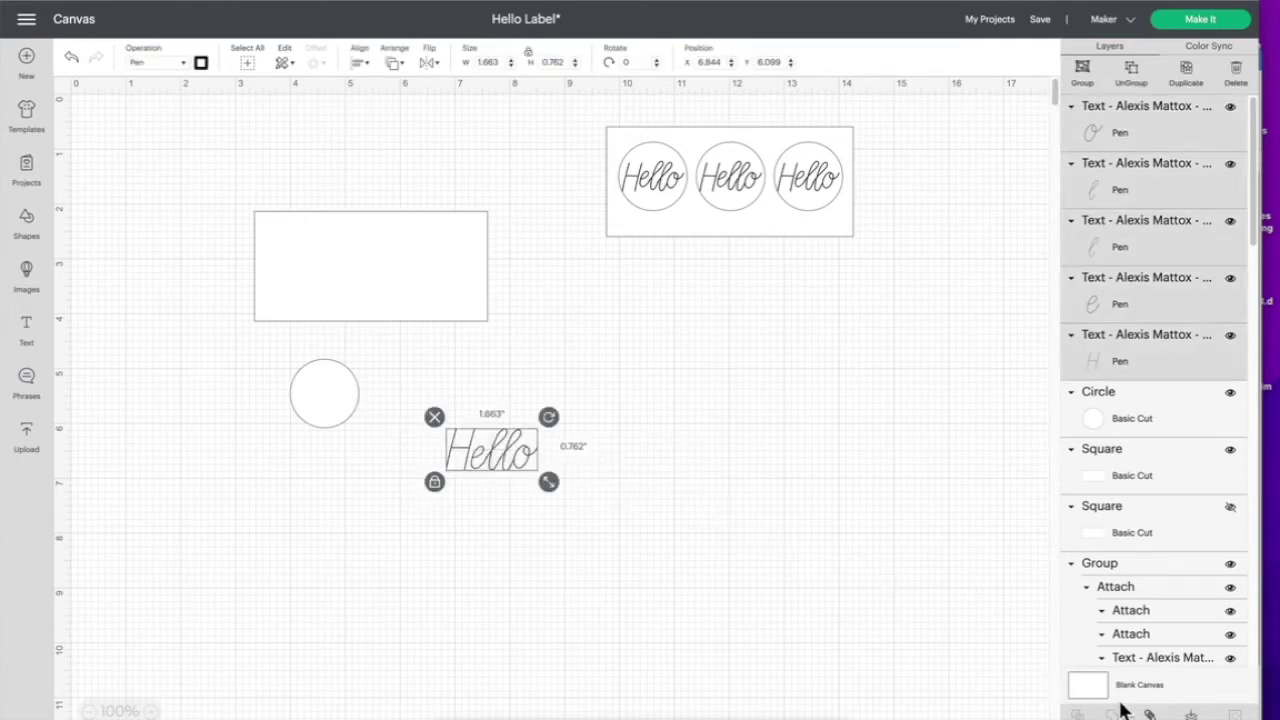
# Attach the Hello letters, move them onto the circle and shrink to 1.107 inches wide
pyautogui.click(1150, 715)
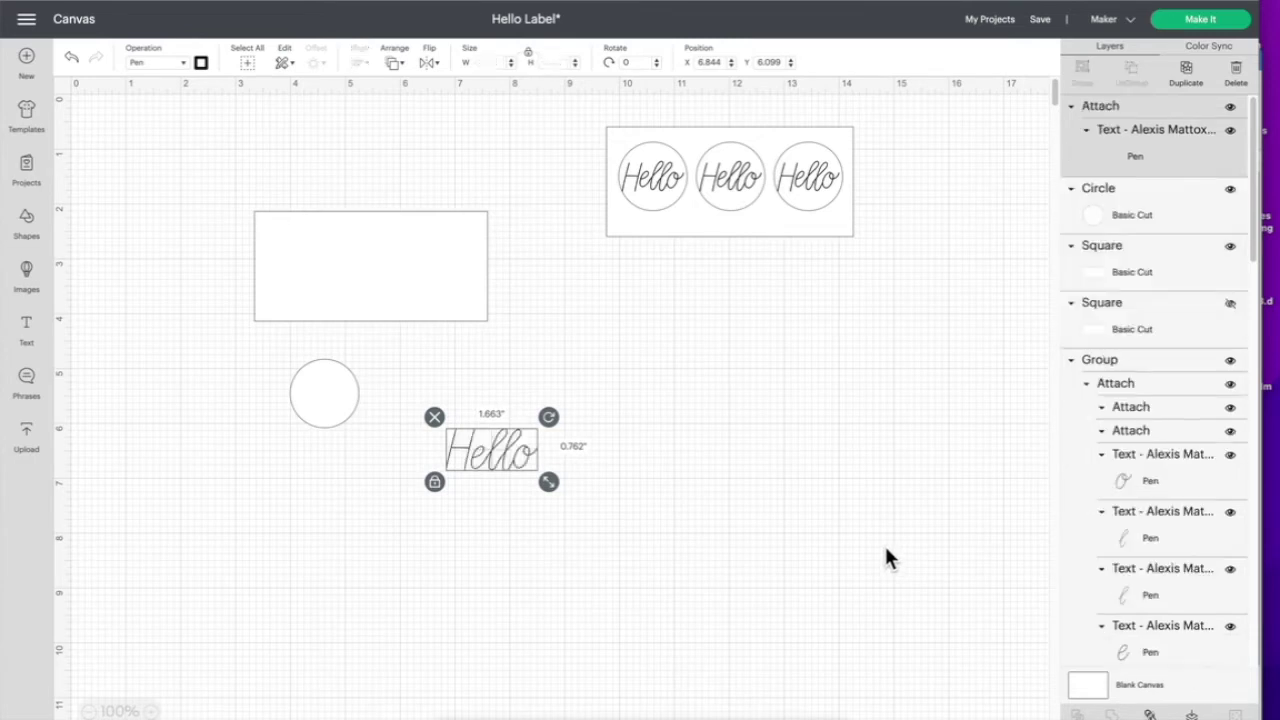
pyautogui.moveTo(487, 454); pyautogui.dragTo(323, 388)
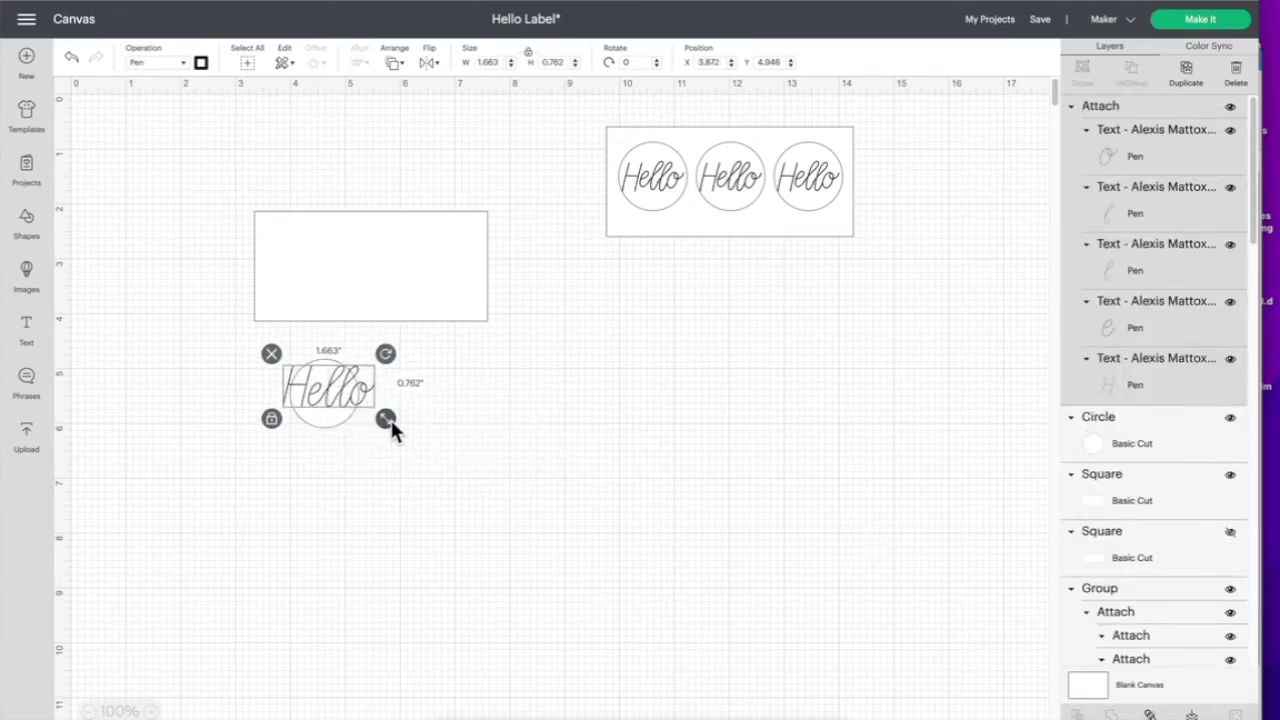
pyautogui.moveTo(392, 421); pyautogui.dragTo(330, 396)
pyautogui.click(507, 428)
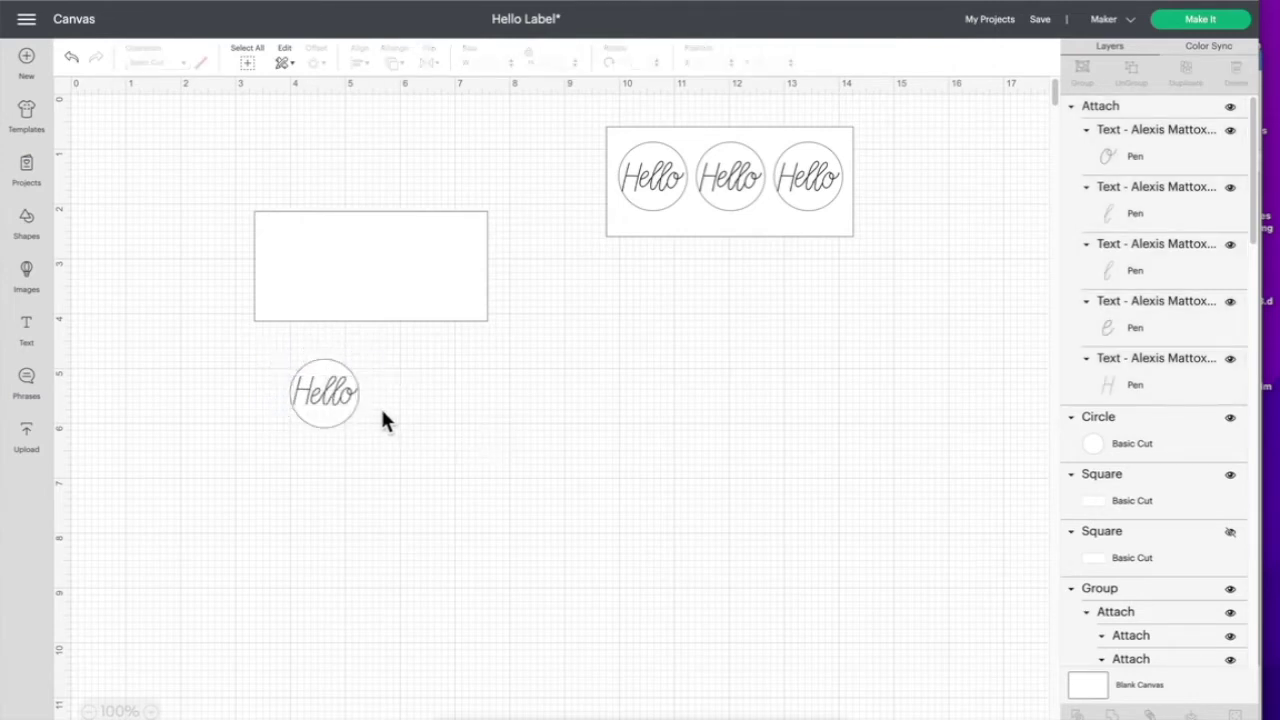
pyautogui.click(336, 404)
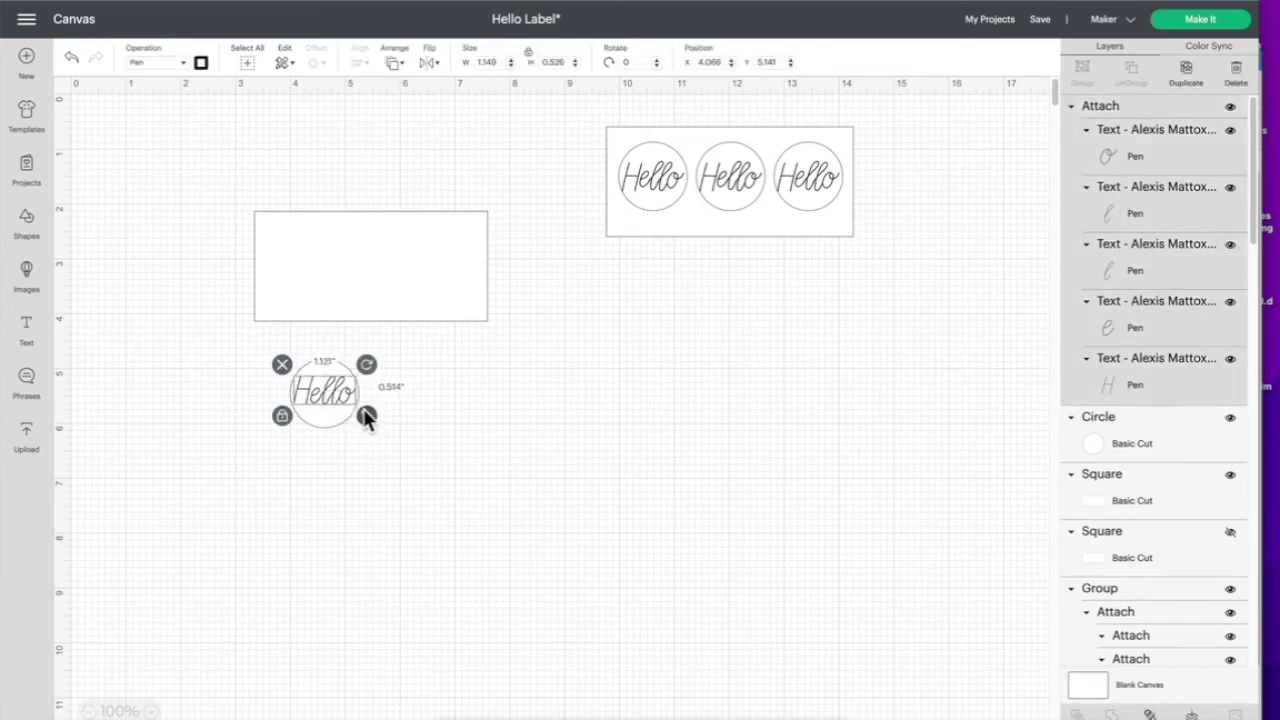
pyautogui.moveTo(366, 418); pyautogui.dragTo(344, 392)
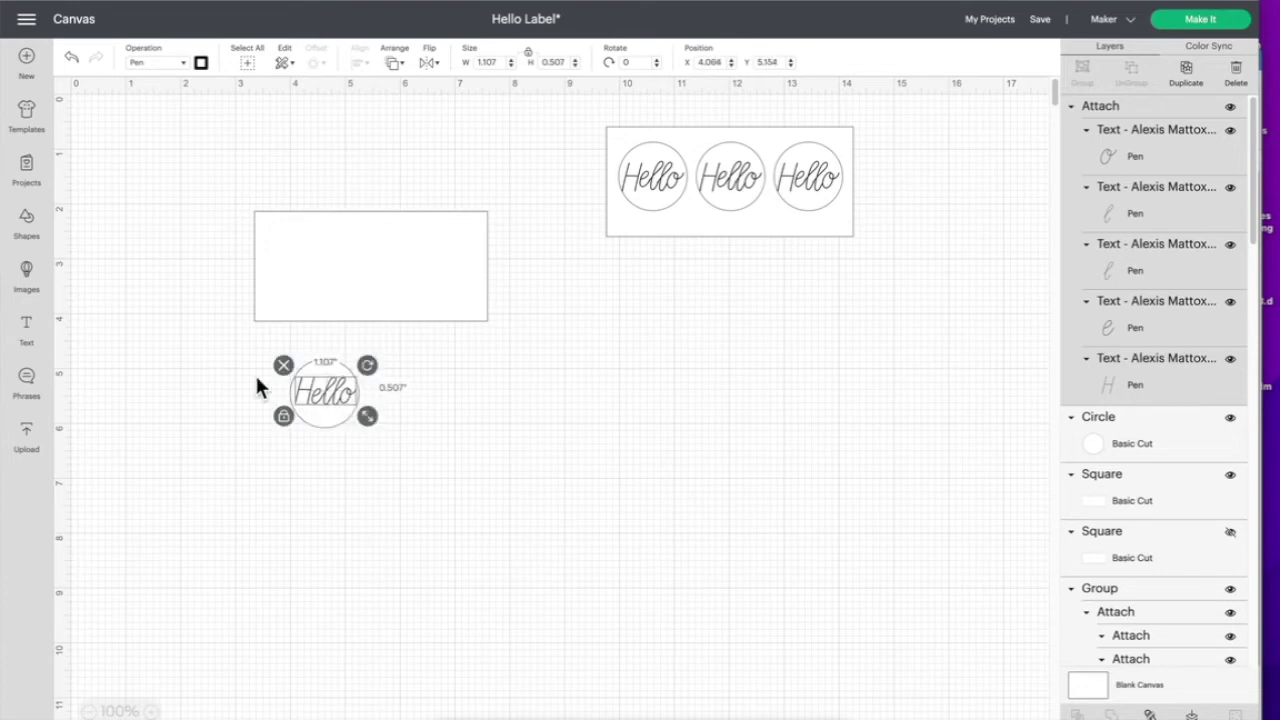
pyautogui.moveTo(254, 376); pyautogui.dragTo(662, 486)
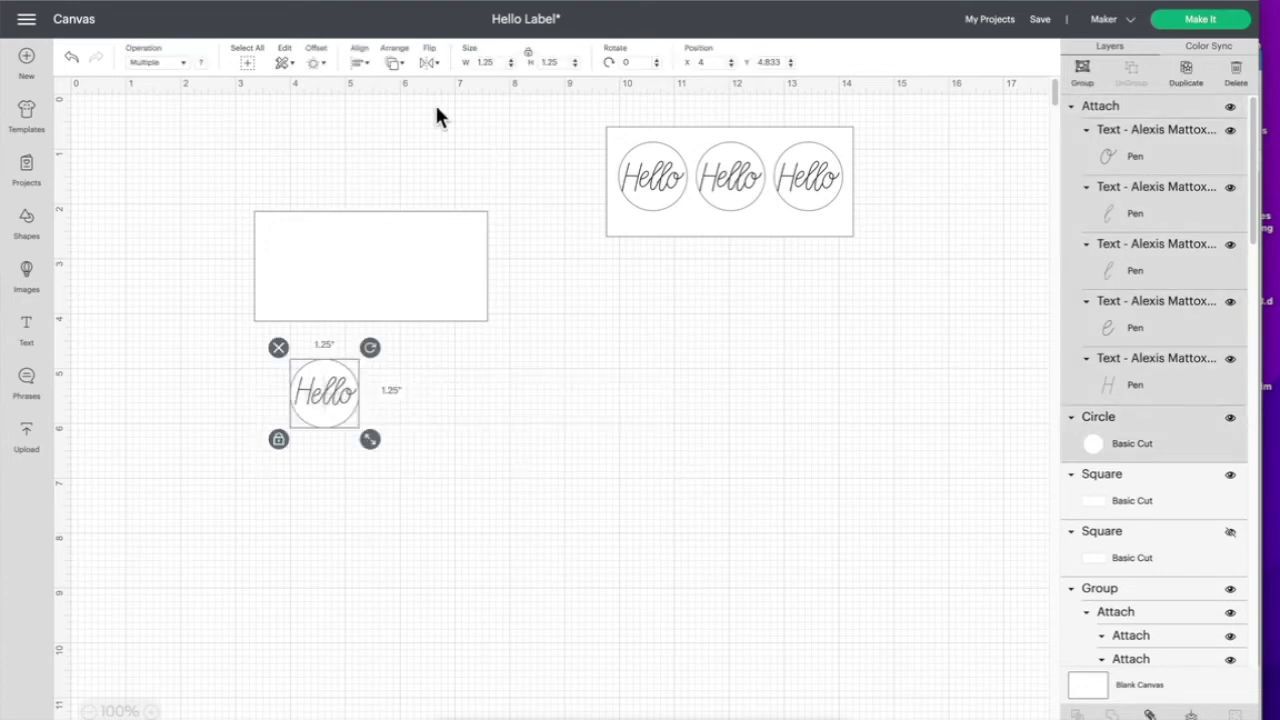
# Center Hello horizontally in the circle, attach them, and move the tag down-left
pyautogui.click(362, 62)
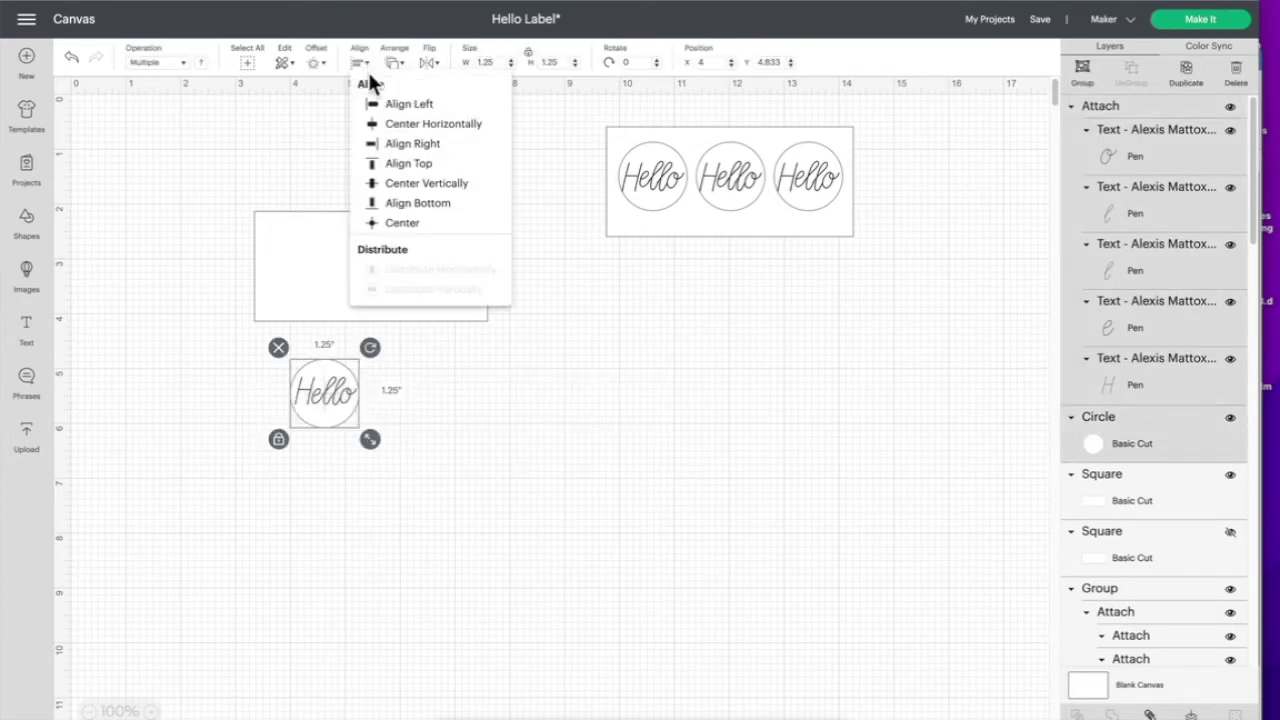
pyautogui.click(432, 123)
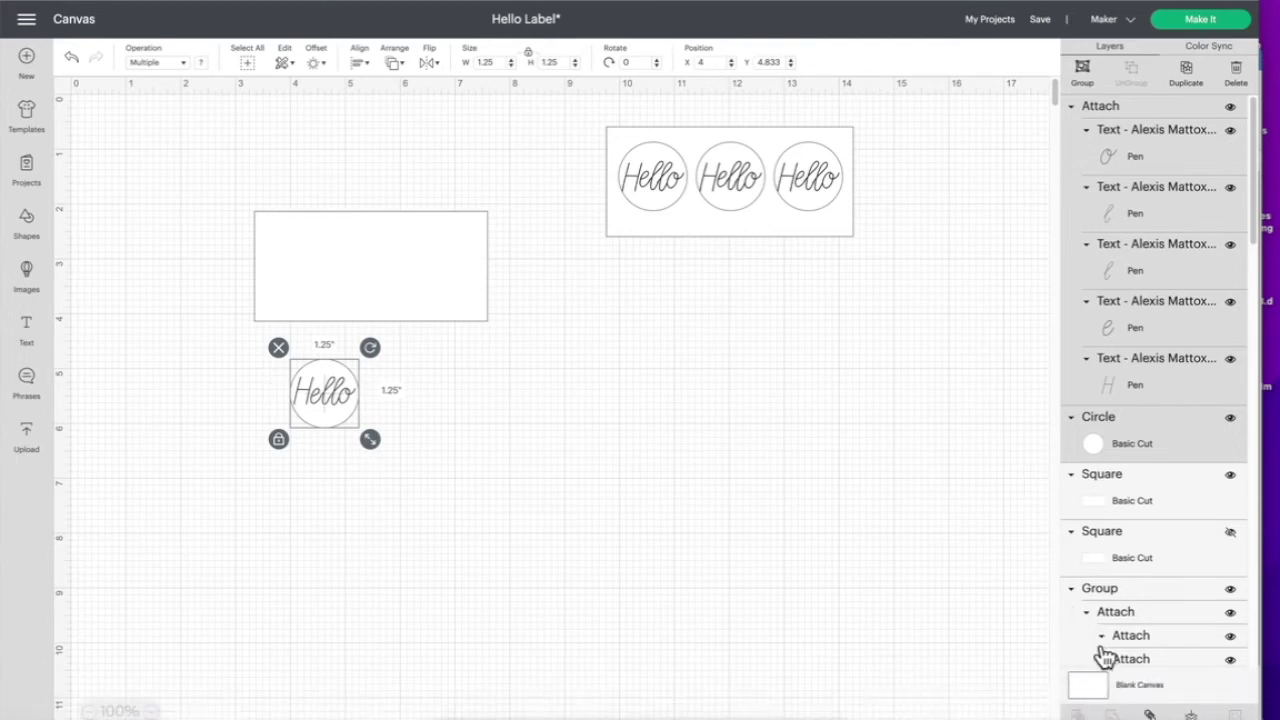
pyautogui.click(1152, 714)
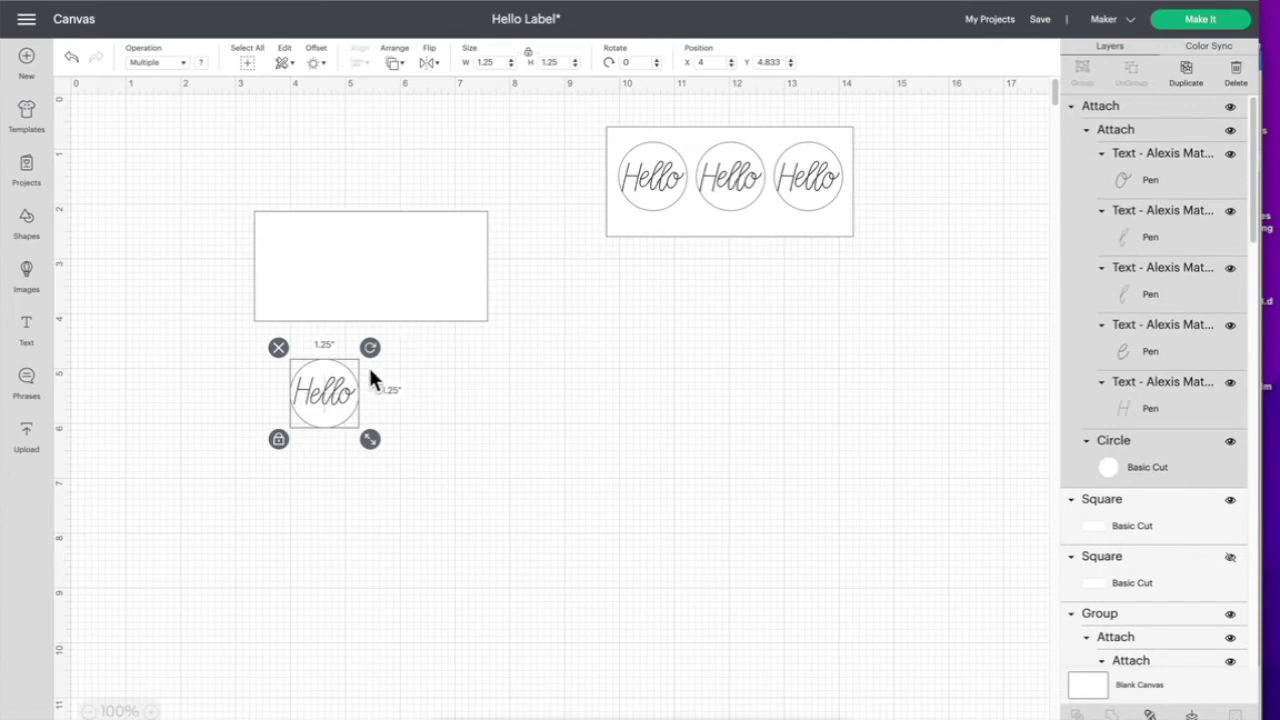
pyautogui.moveTo(343, 397); pyautogui.dragTo(320, 425)
# Duplicate the Hello circle twice, spacing copies rightward, and move the first into the rectangle
pyautogui.rightClick(322, 425)
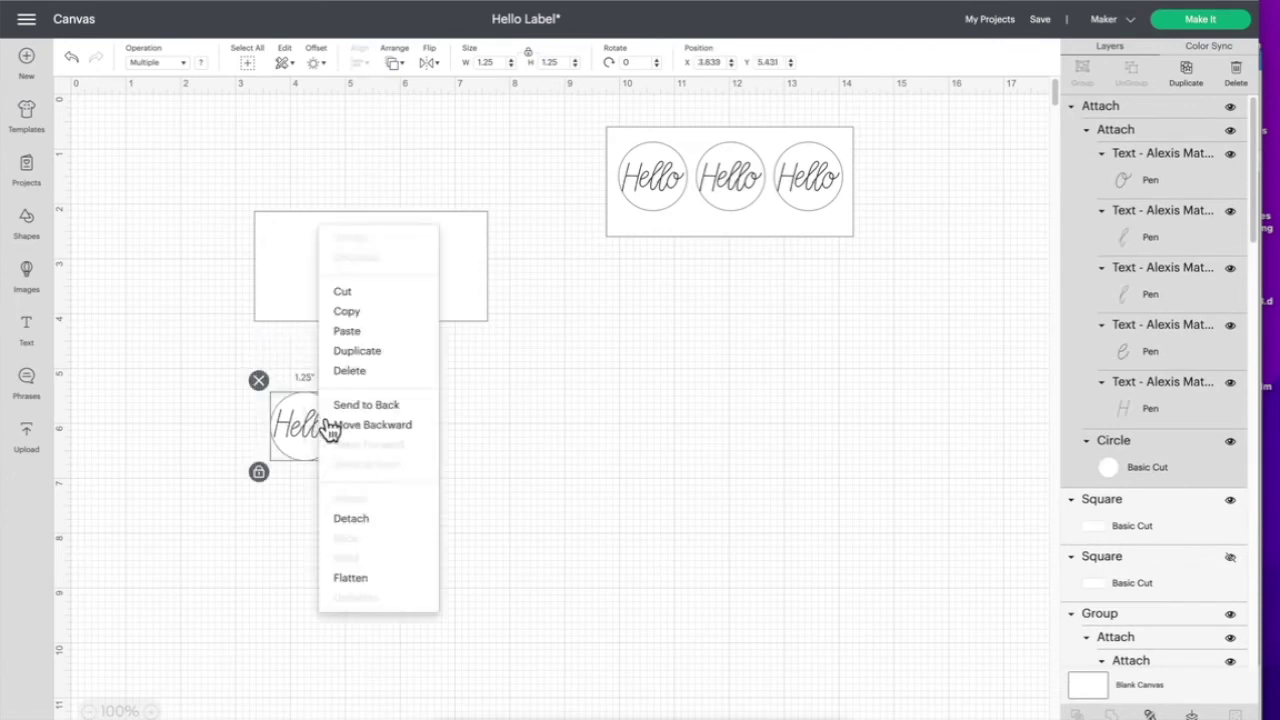
pyautogui.click(373, 358)
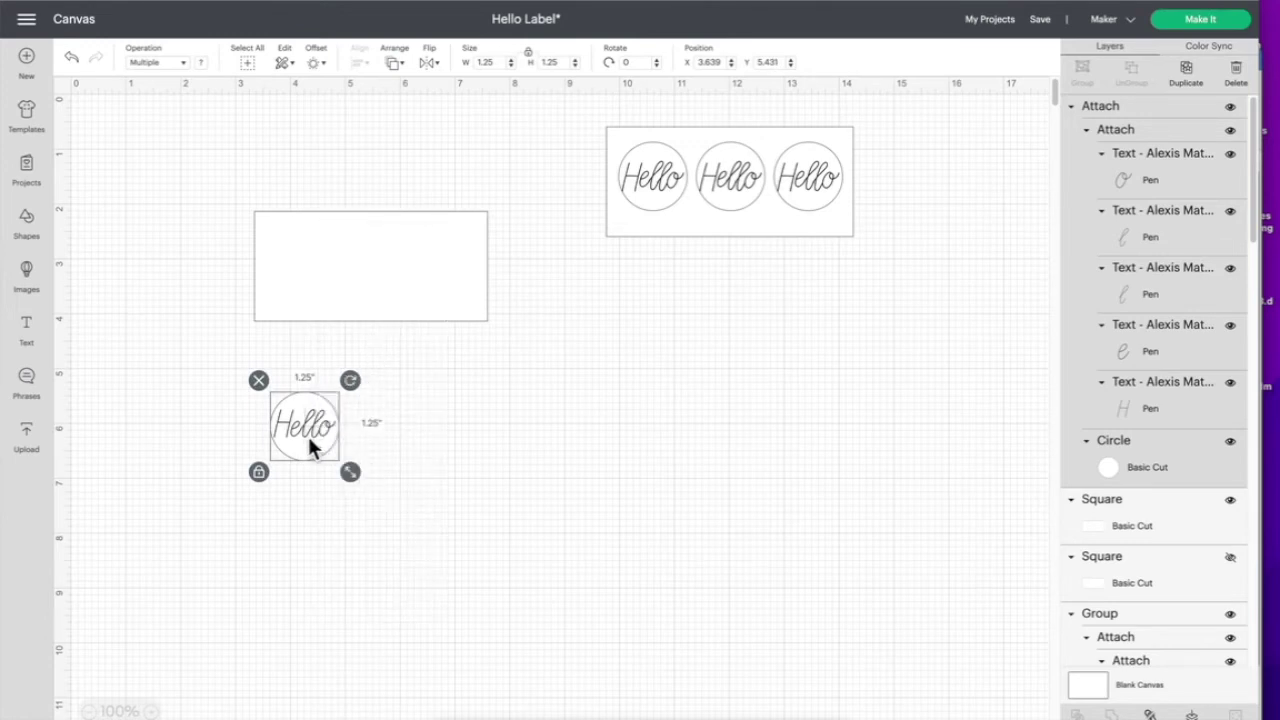
pyautogui.rightClick(310, 446)
pyautogui.click(362, 373)
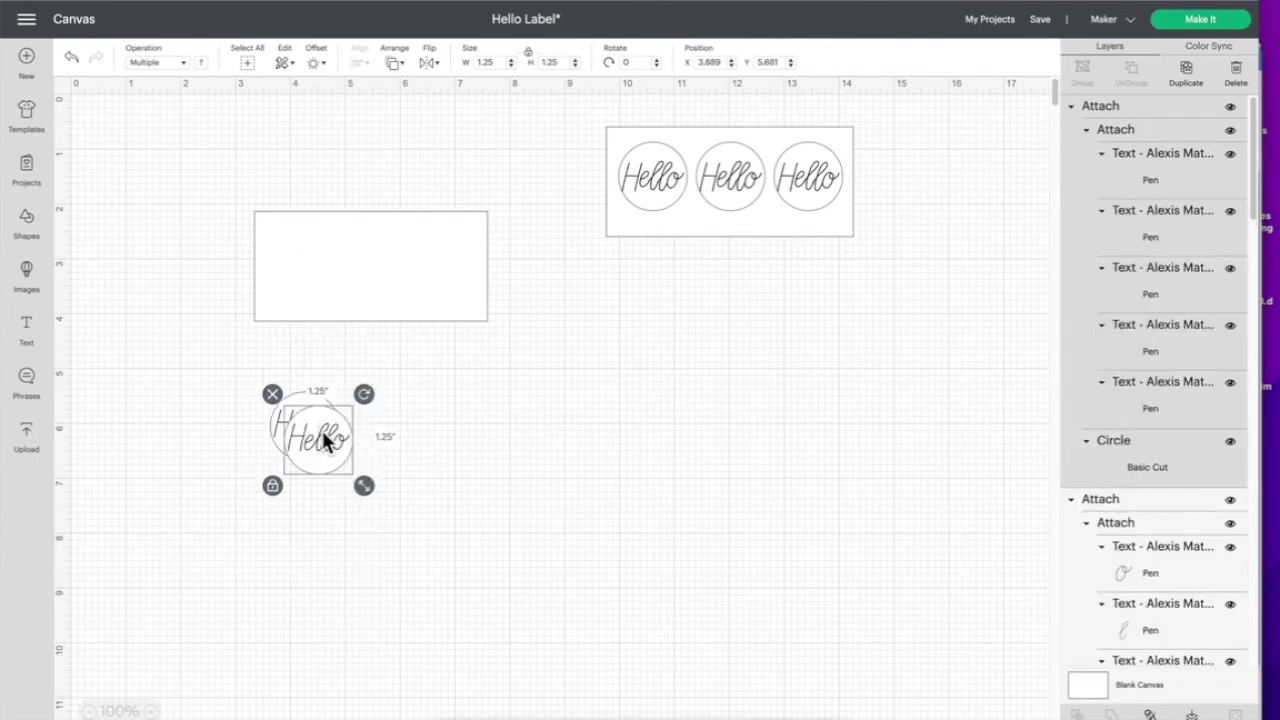
pyautogui.moveTo(323, 437); pyautogui.dragTo(393, 432)
pyautogui.rightClick(395, 430)
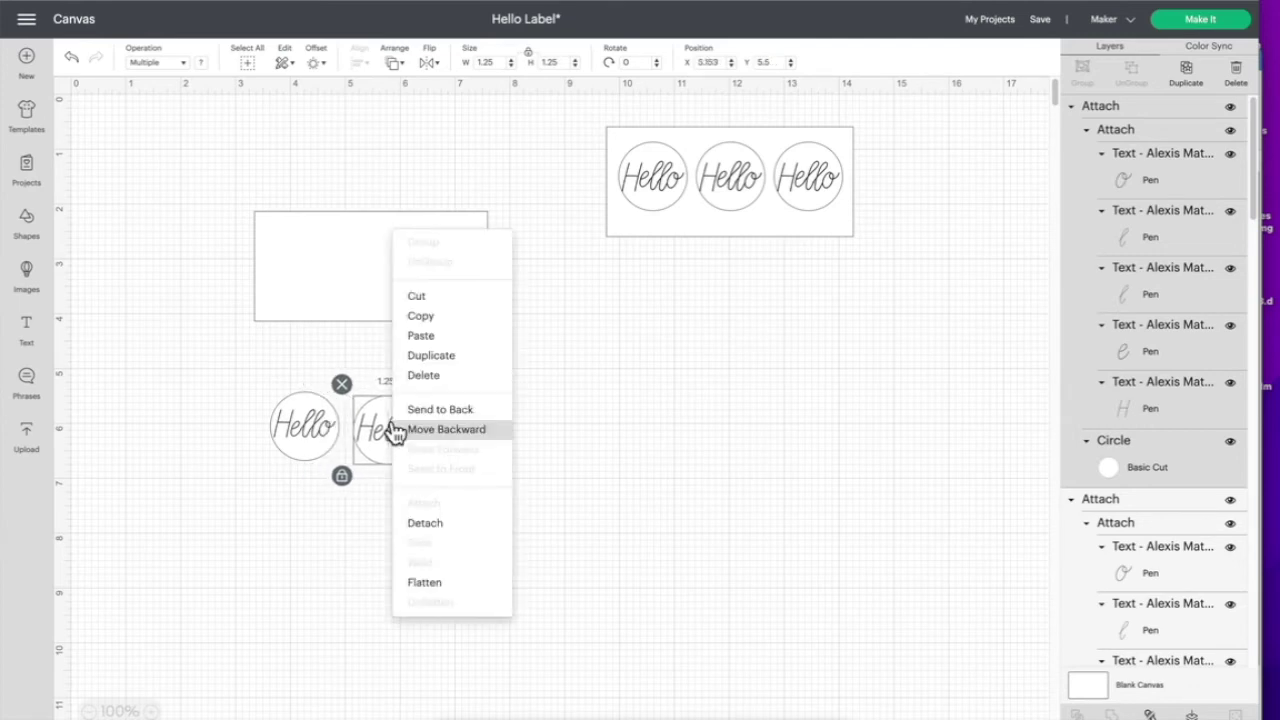
pyautogui.click(447, 360)
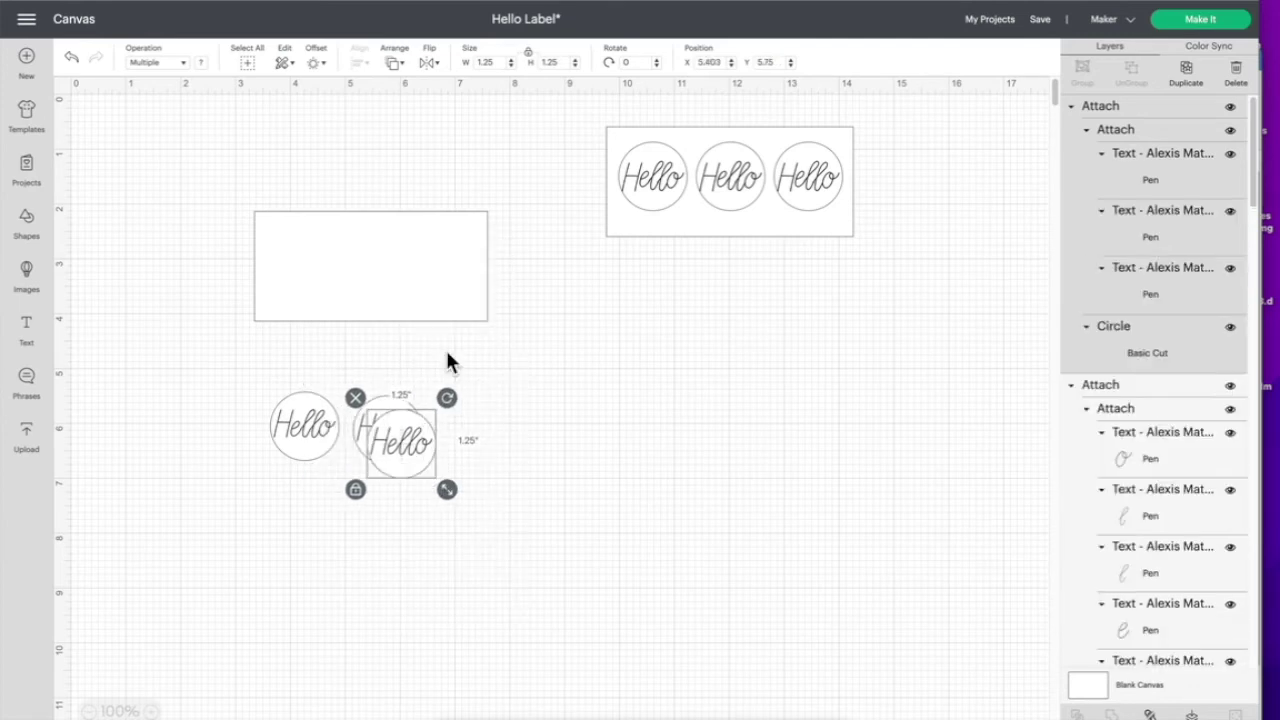
pyautogui.moveTo(414, 449); pyautogui.dragTo(521, 420)
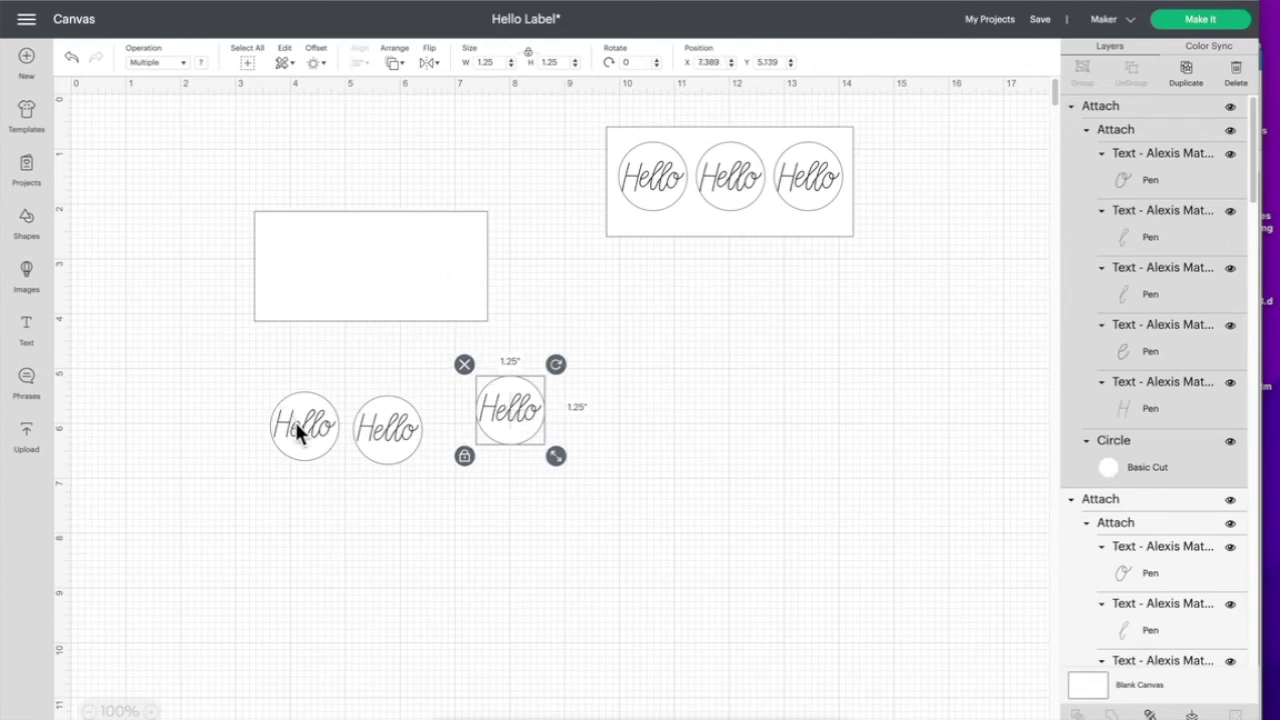
pyautogui.moveTo(298, 432); pyautogui.dragTo(290, 260)
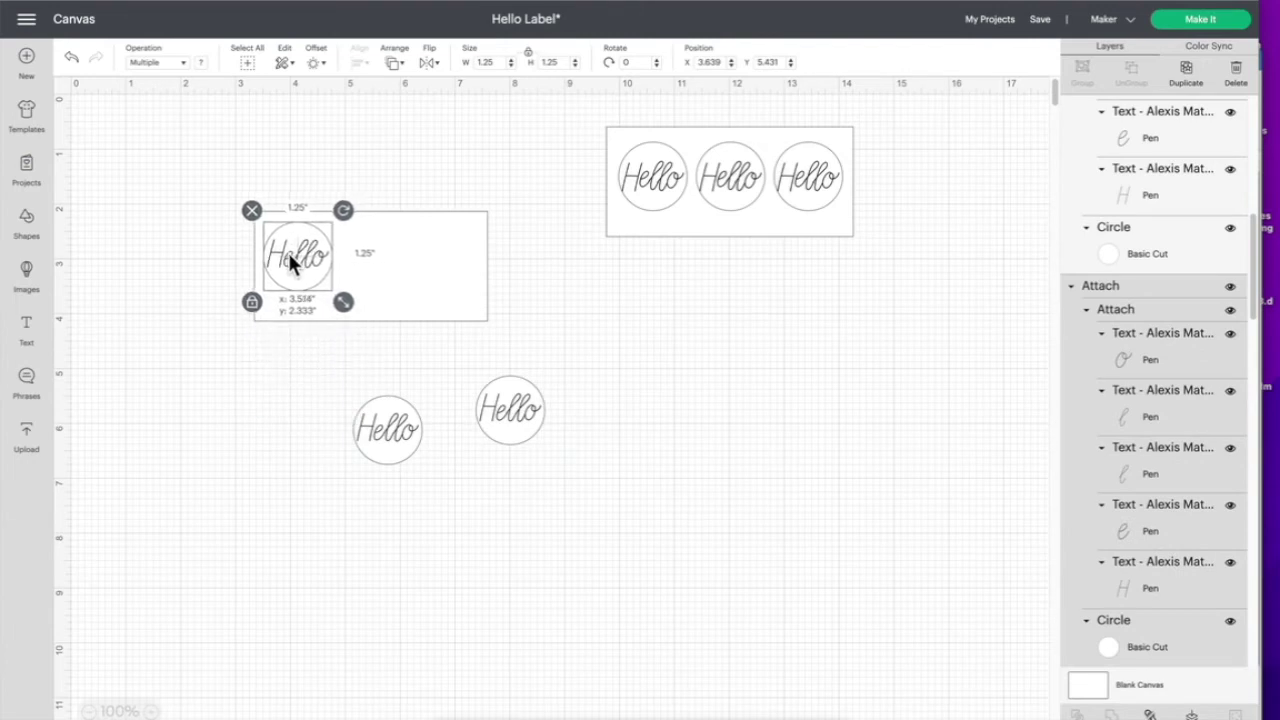
# Drag the second and third Hello circles into the rectangle and select all three
pyautogui.moveTo(373, 433); pyautogui.dragTo(358, 268)
pyautogui.moveTo(495, 409); pyautogui.dragTo(441, 249)
pyautogui.click(285, 258)
pyautogui.keyDown('shift'); pyautogui.click(380, 266); pyautogui.keyUp('shift')
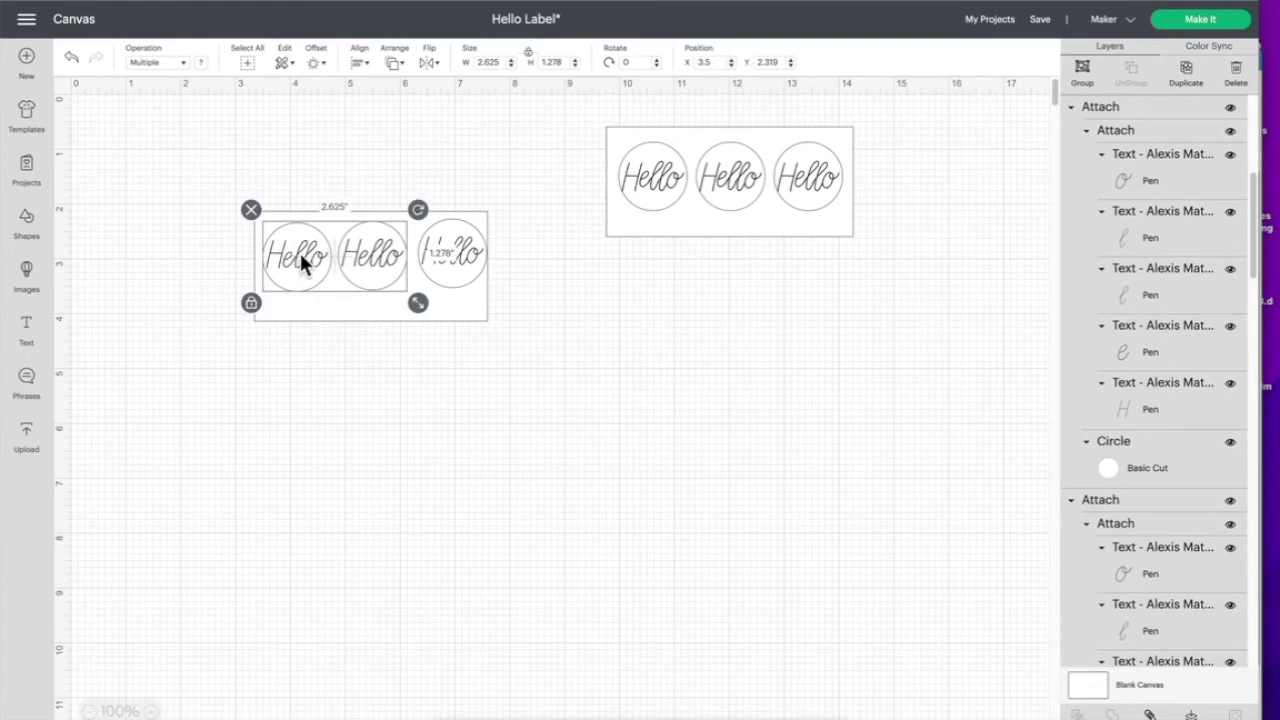
pyautogui.keyDown('shift'); pyautogui.click(468, 276); pyautogui.keyUp('shift')
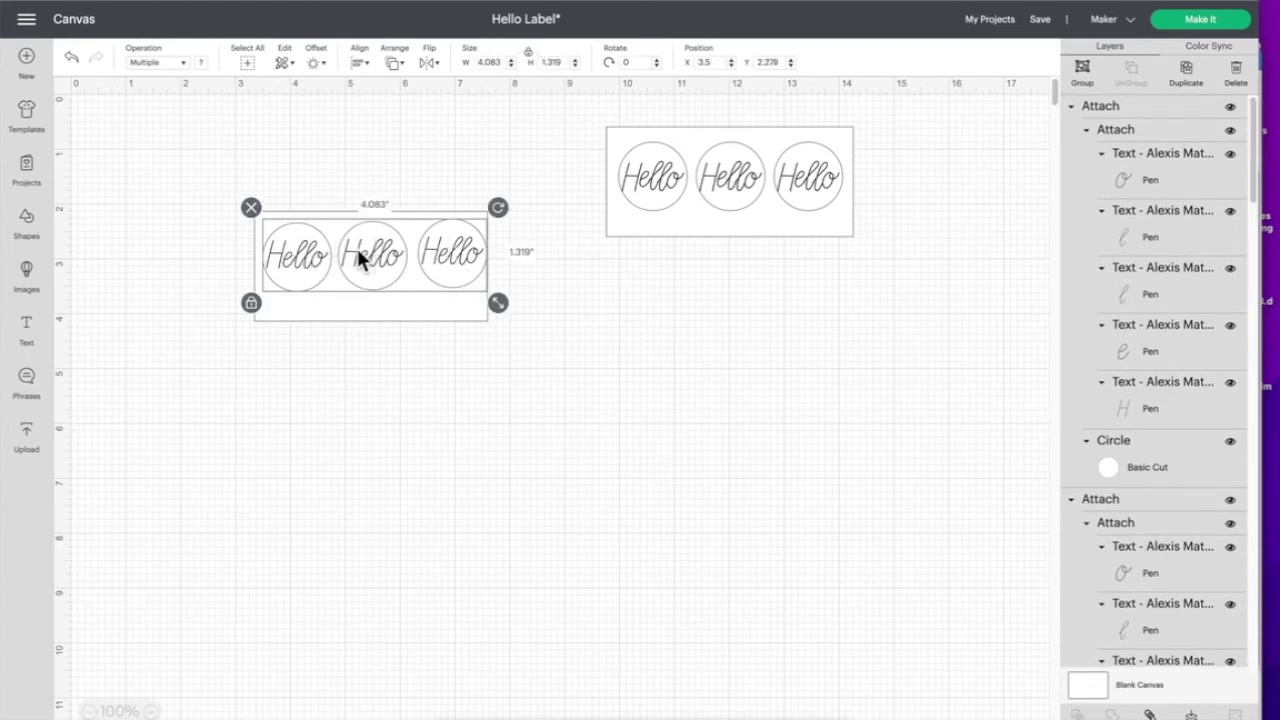
pyautogui.click(362, 64)
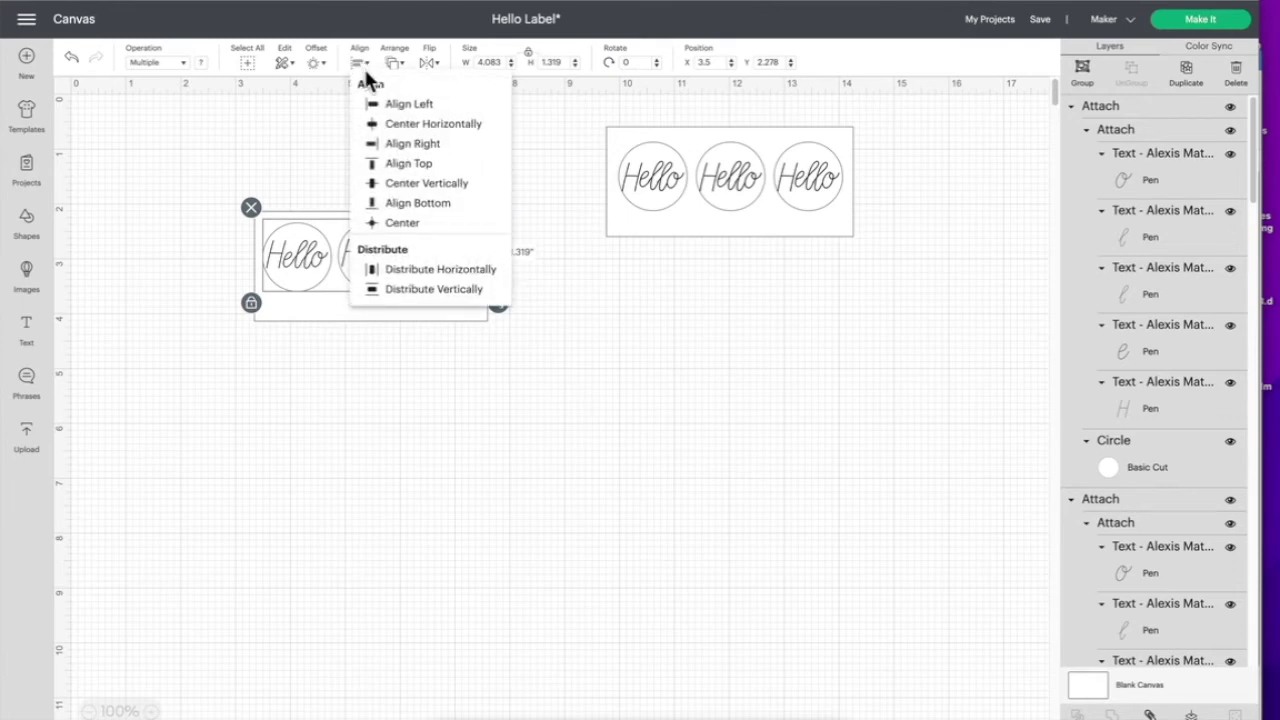
# Align the three Hello circles to a common top, then center them vertically in one row
pyautogui.click(388, 163)
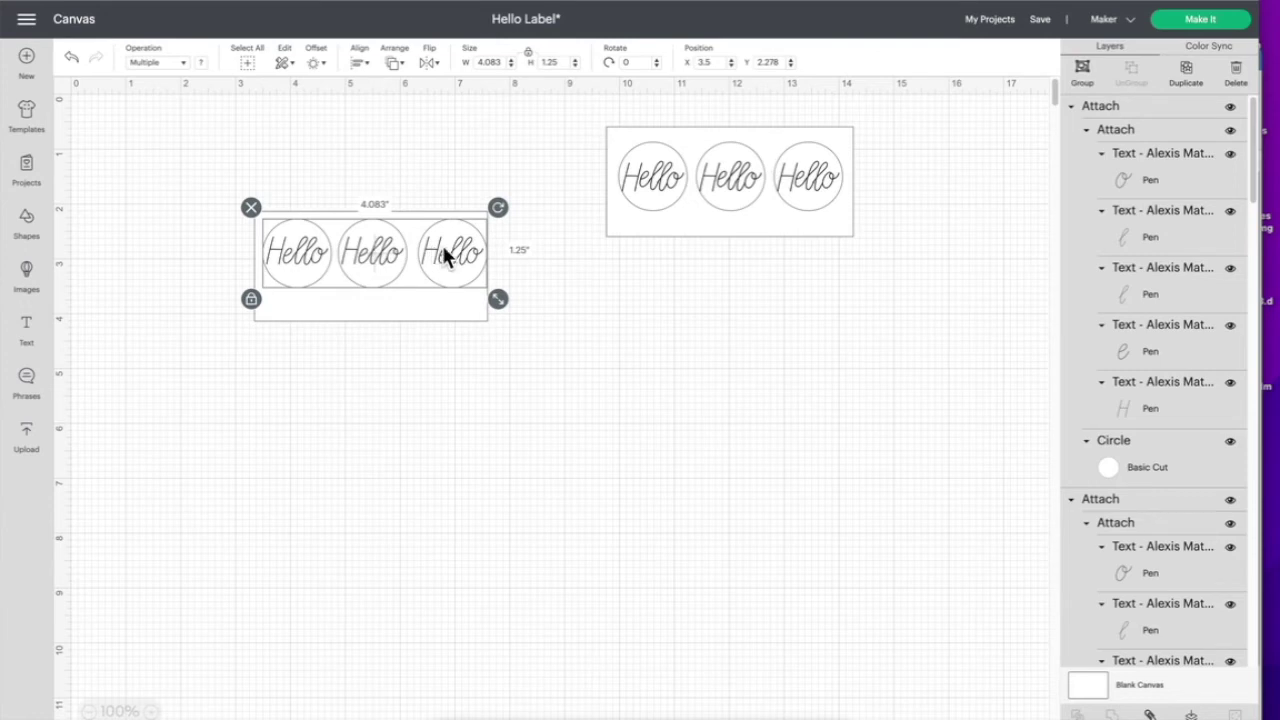
pyautogui.click(360, 64)
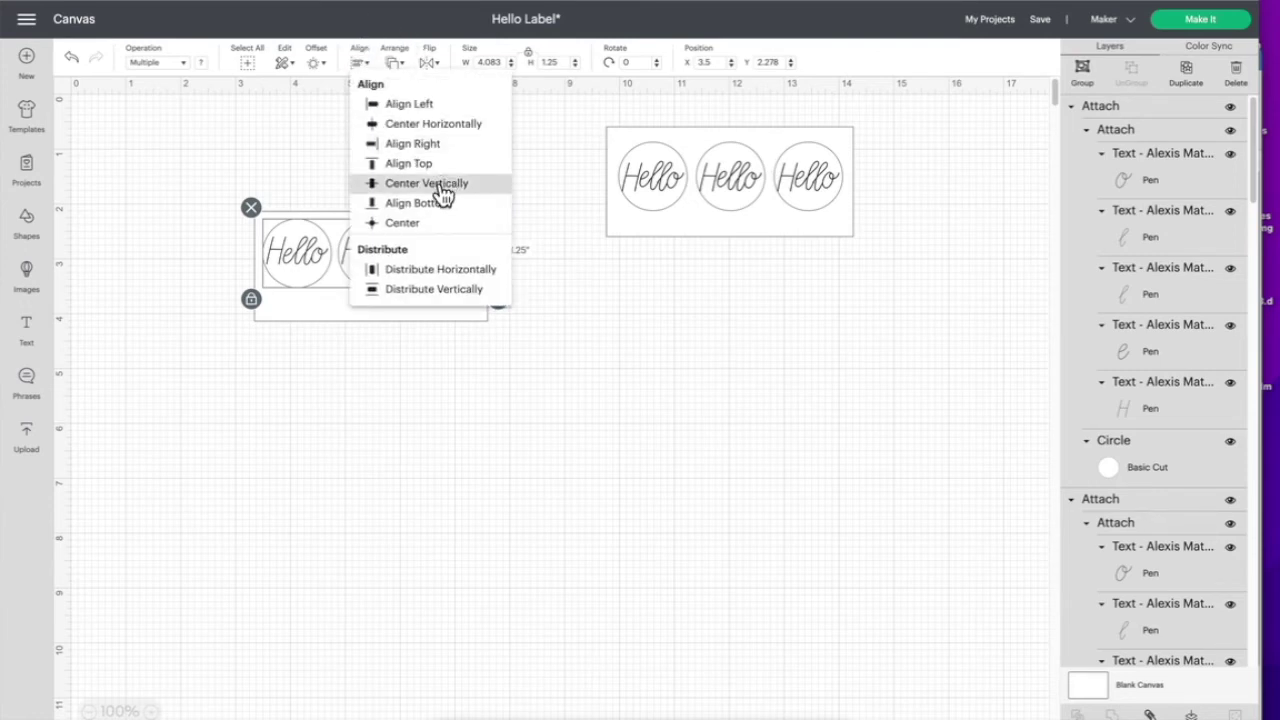
pyautogui.click(449, 126)
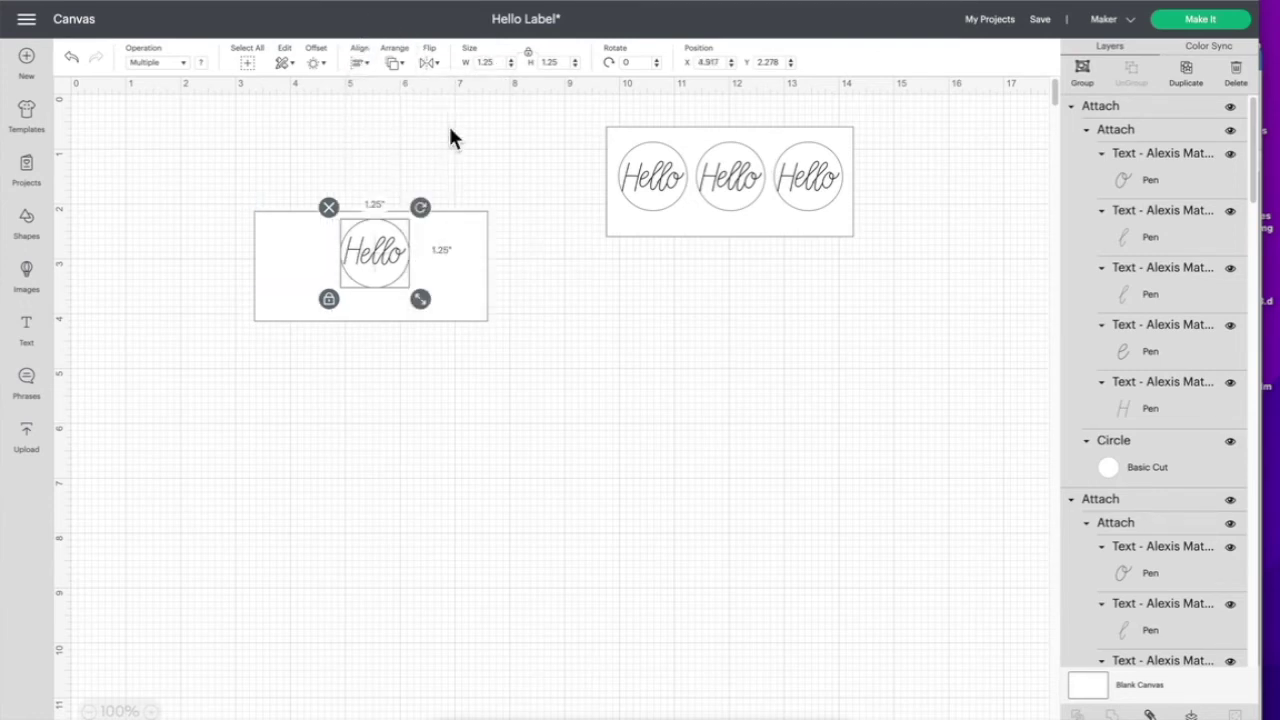
pyautogui.click(74, 60)
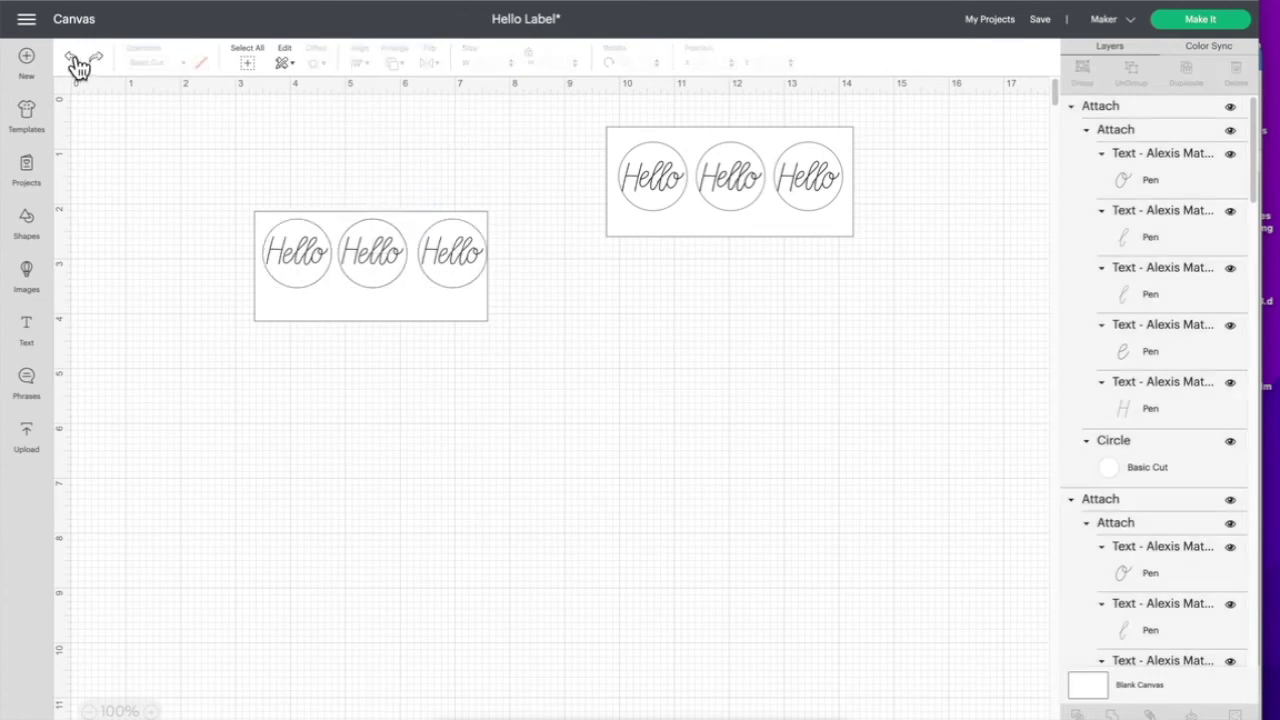
pyautogui.click(450, 275)
pyautogui.moveTo(448, 262); pyautogui.dragTo(445, 263)
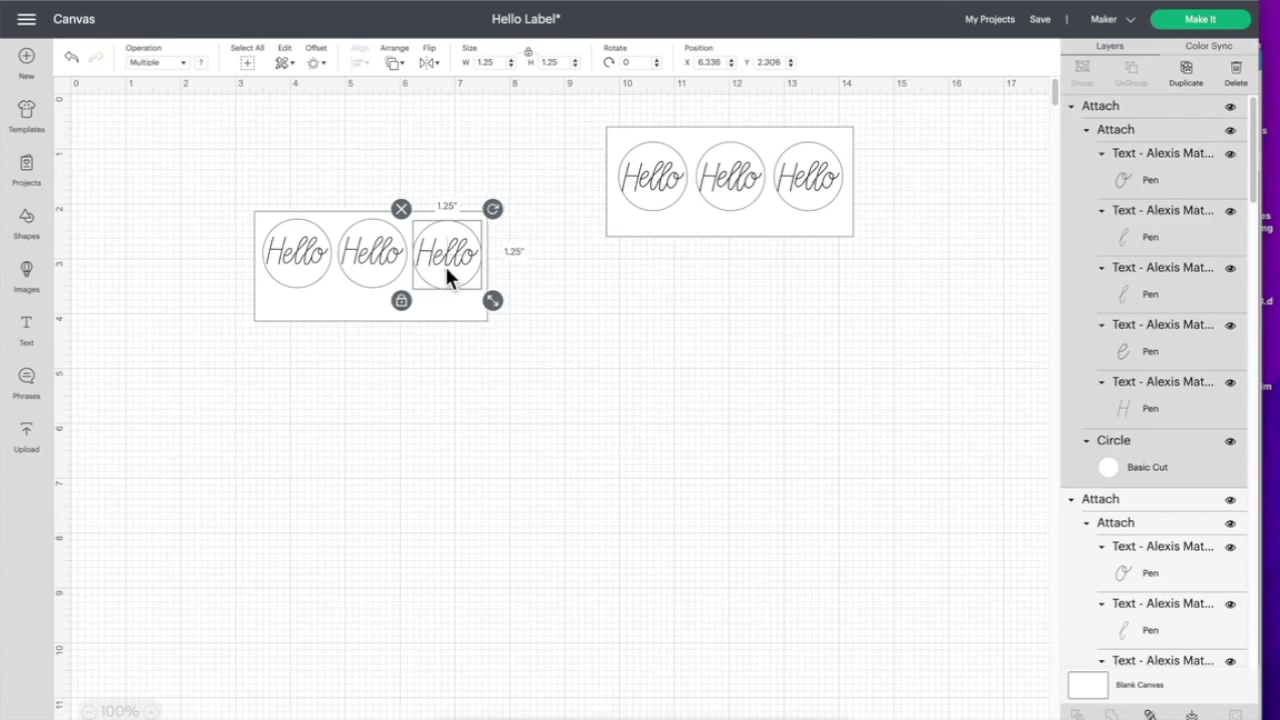
pyautogui.click(309, 237)
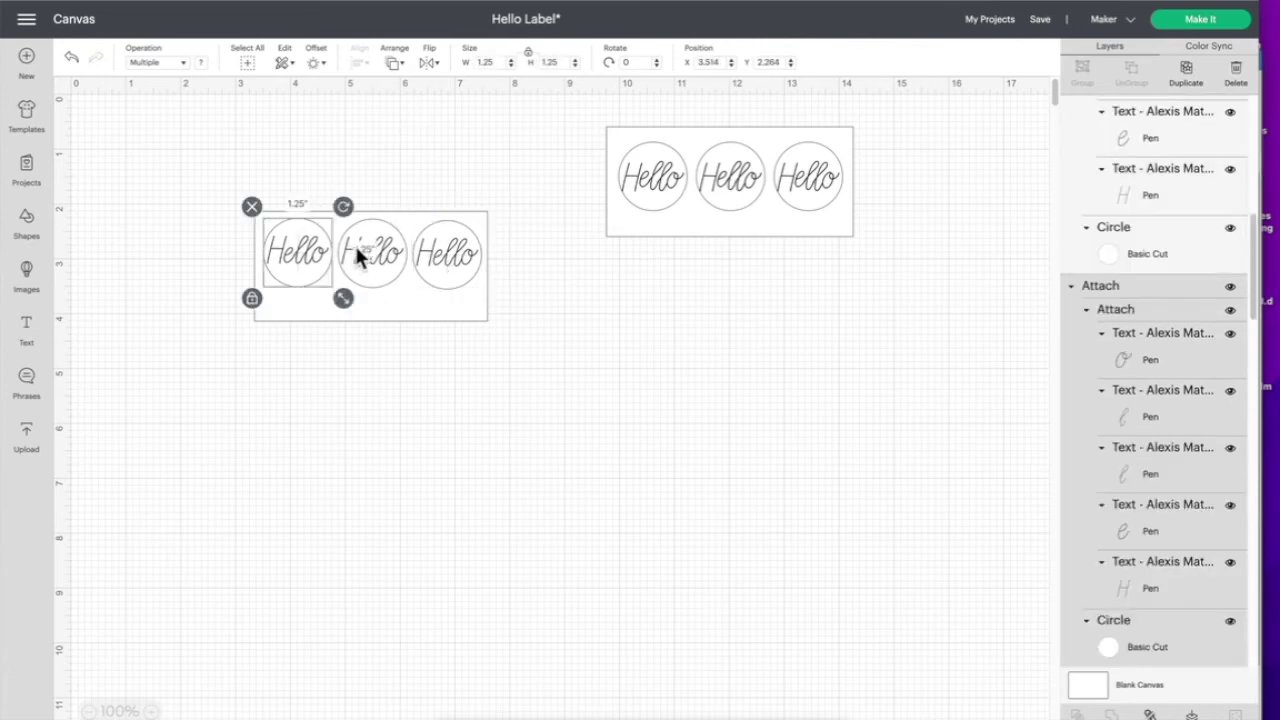
pyautogui.keyDown('shift'); pyautogui.click(360, 251); pyautogui.keyUp('shift')
pyautogui.keyDown('shift'); pyautogui.click(421, 263); pyautogui.keyUp('shift')
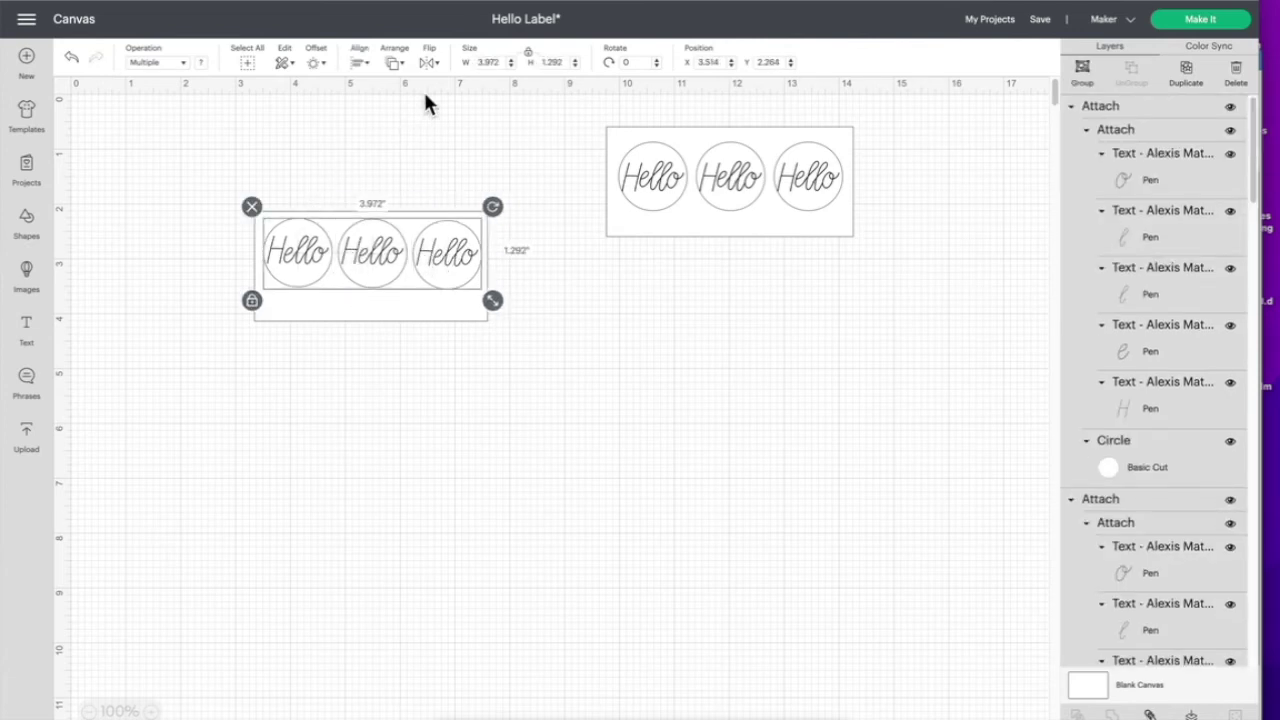
pyautogui.click(362, 66)
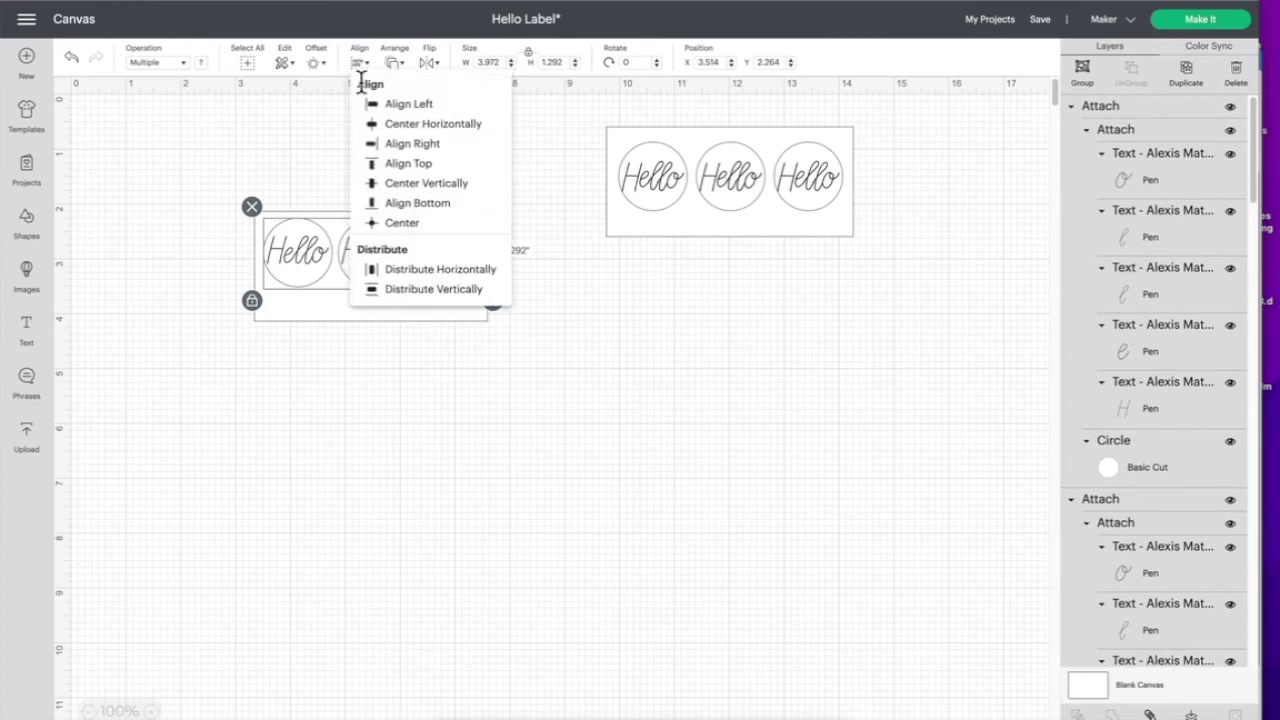
pyautogui.click(416, 183)
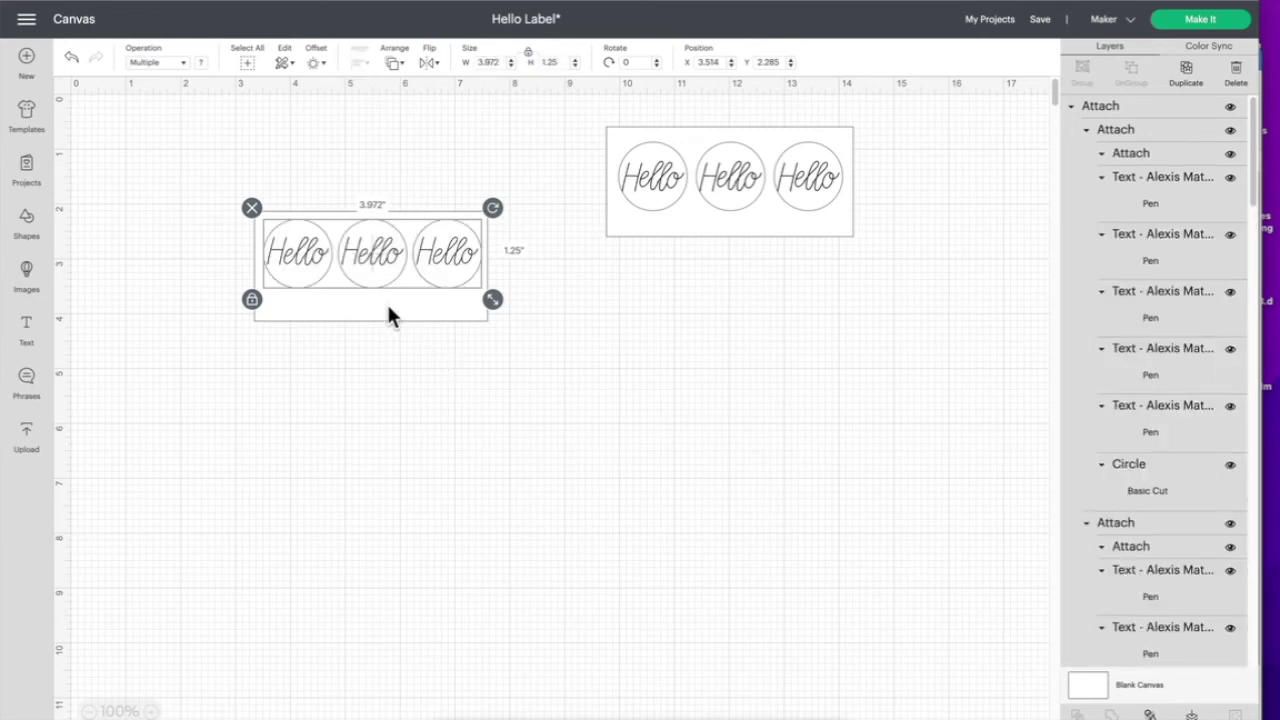
# Move the backing rectangle away from the circles and hide it
pyautogui.click(386, 302)
pyautogui.moveTo(386, 303); pyautogui.dragTo(792, 476)
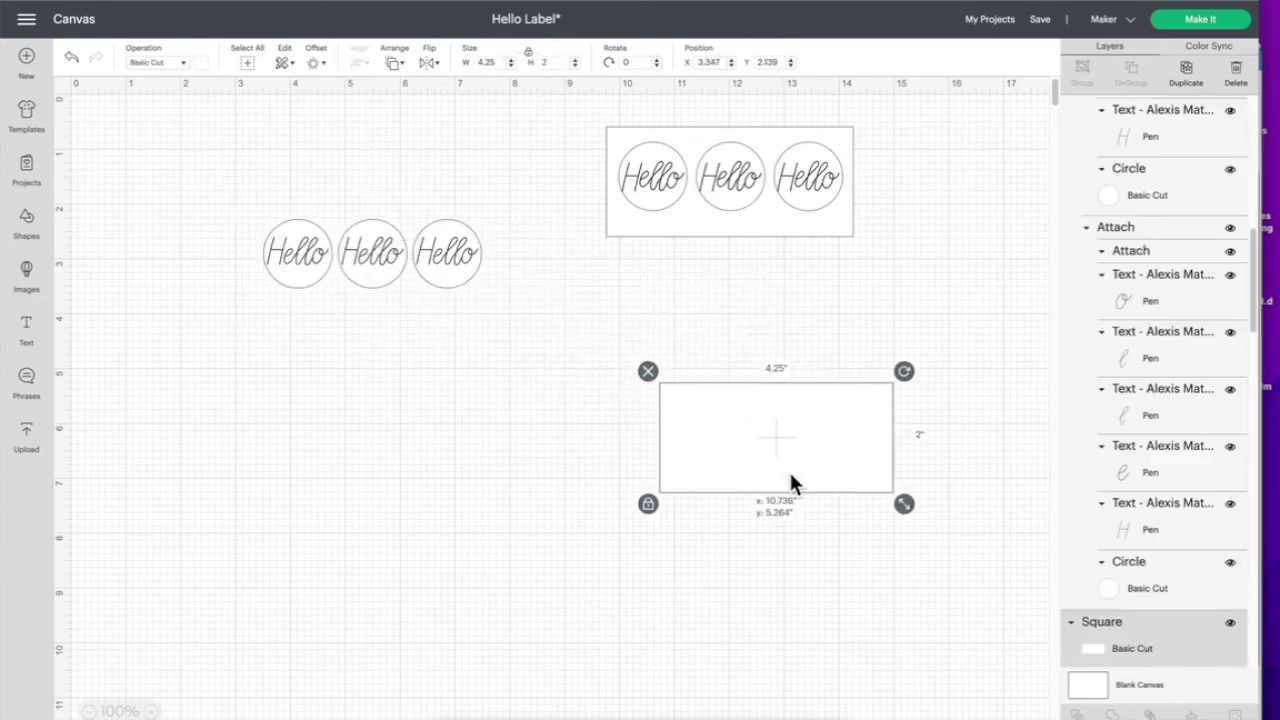
pyautogui.click(1230, 622)
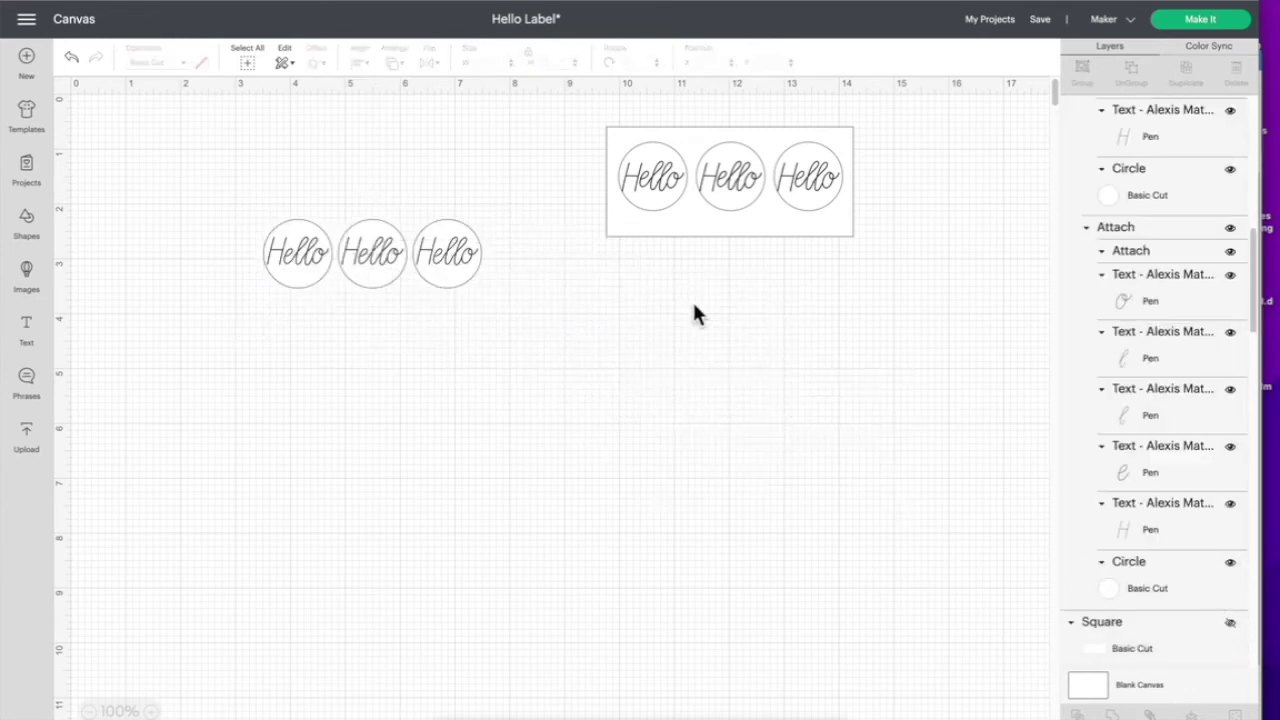